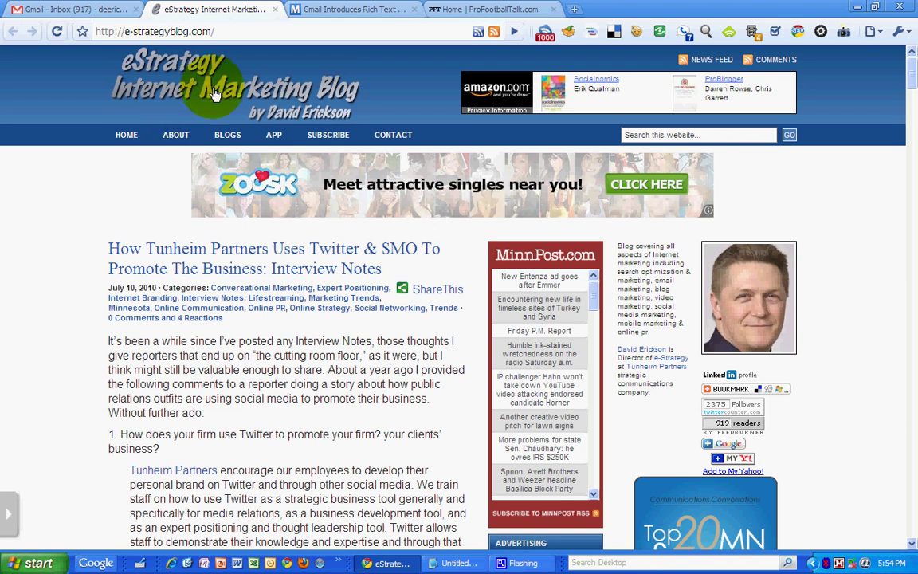
Switch to the Gmail inbox and open the signature section of its general settings.
left_click(207, 32)
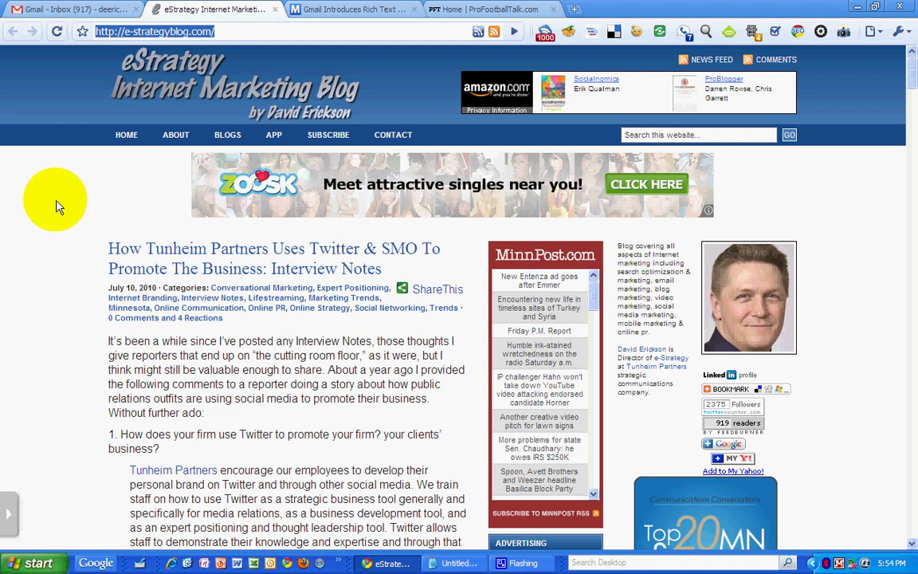
left_click(59, 10)
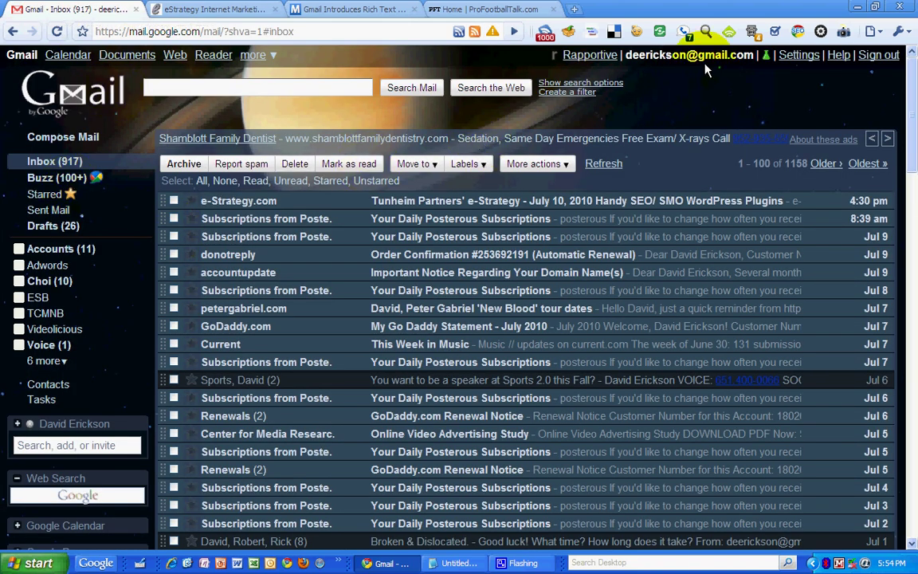
left_click(799, 55)
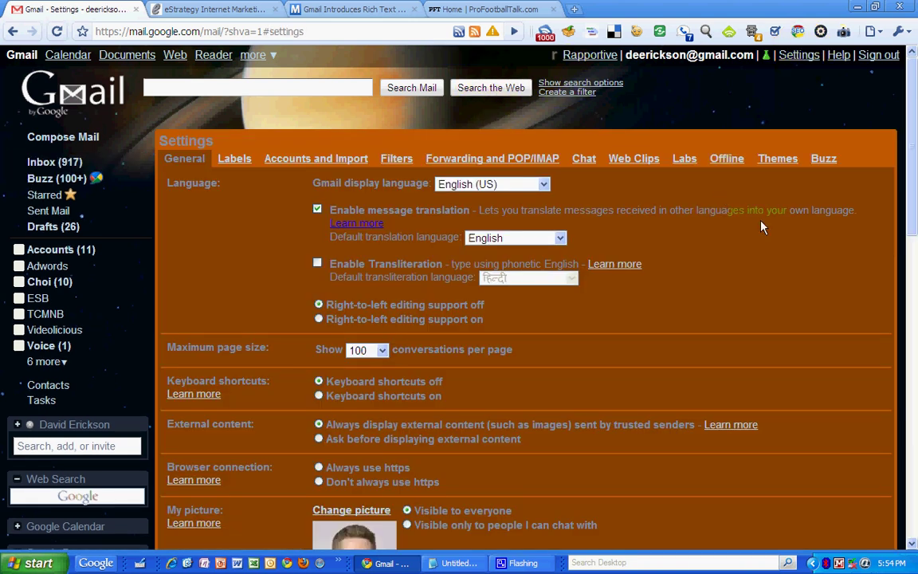
scroll(761, 227, "down", 7)
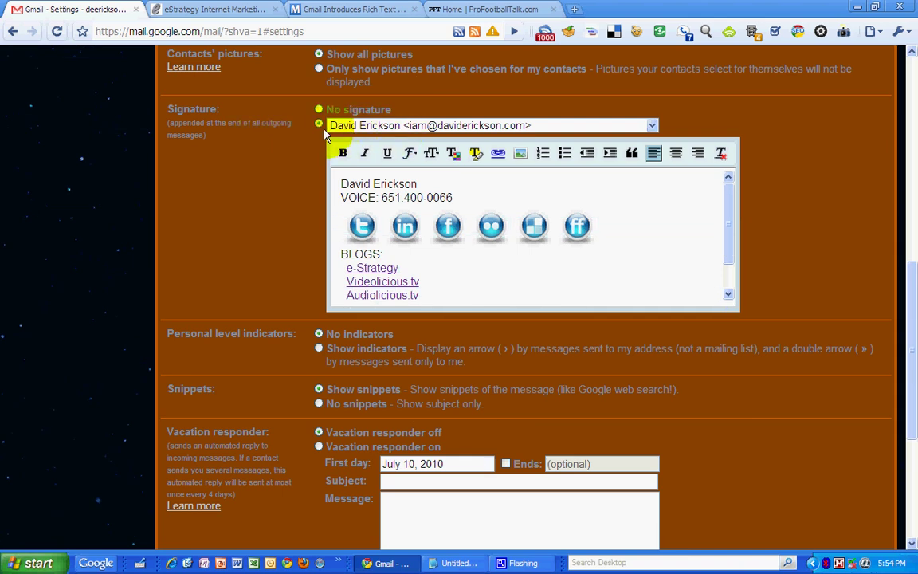
Review the list of accounts that can have a signature and check the link behind the Twitter icon in the current signature.
left_click(526, 129)
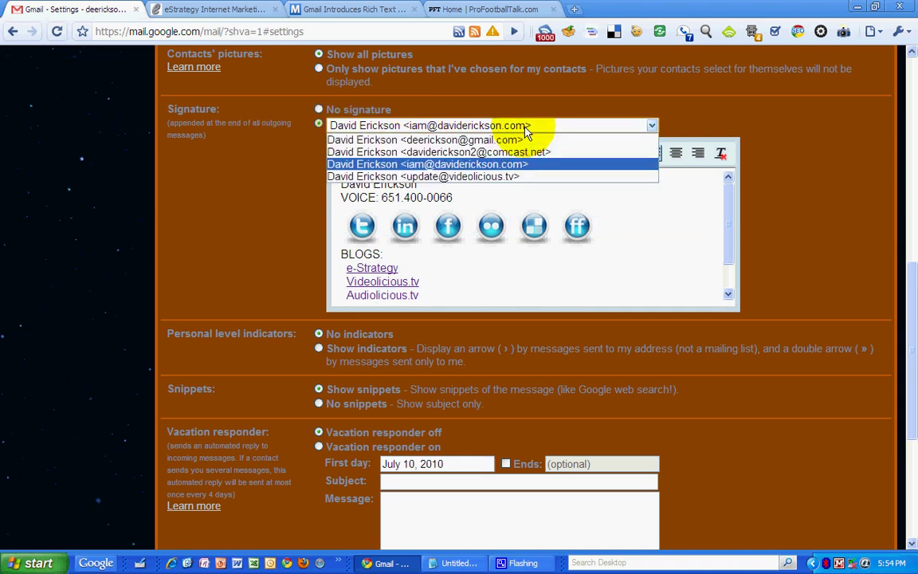
left_click(526, 130)
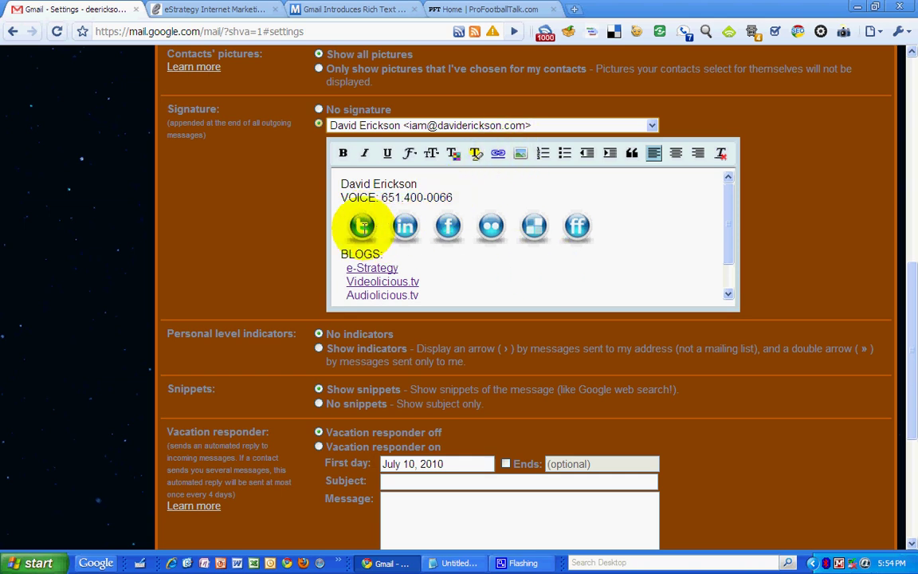
left_click(363, 223)
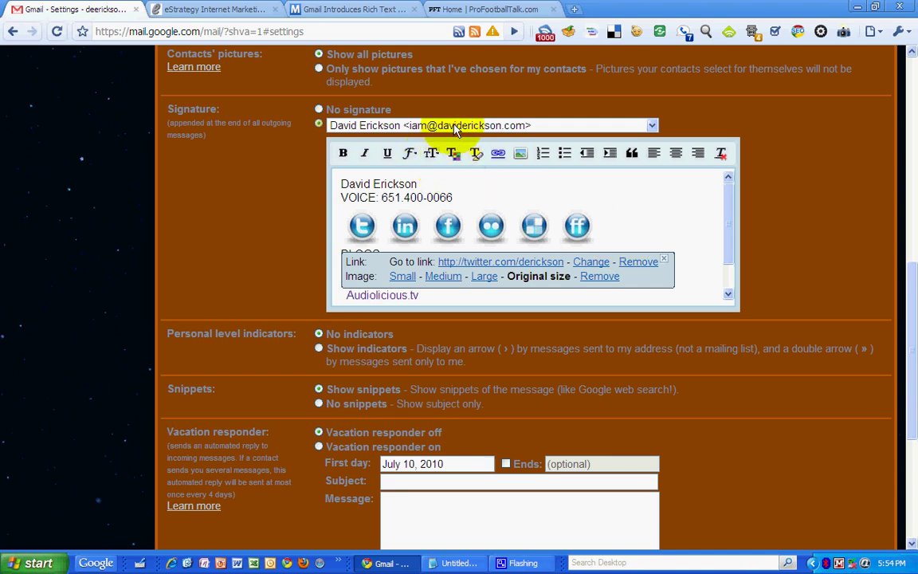
Choose the Gmail address's signature for editing and add three blank lines below the VOICE line.
left_click(408, 126)
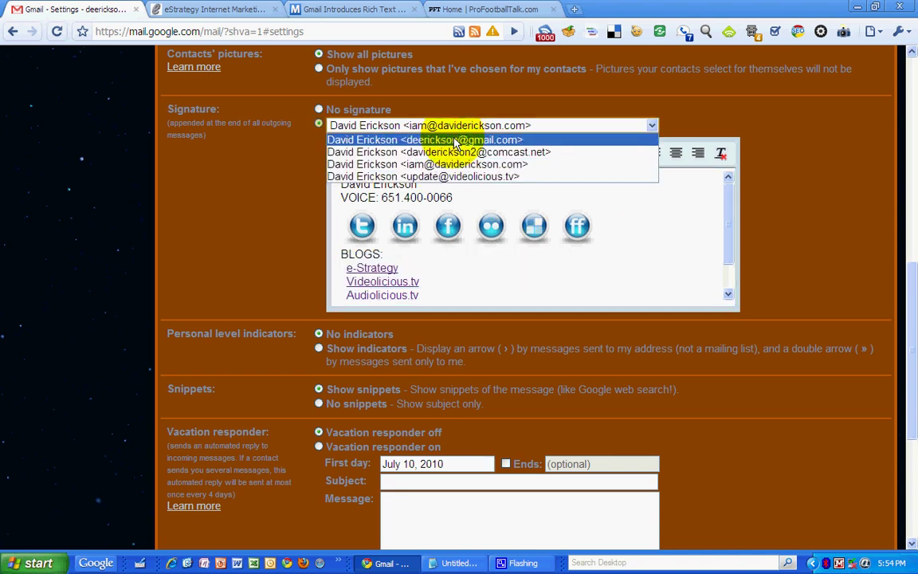
left_click(456, 140)
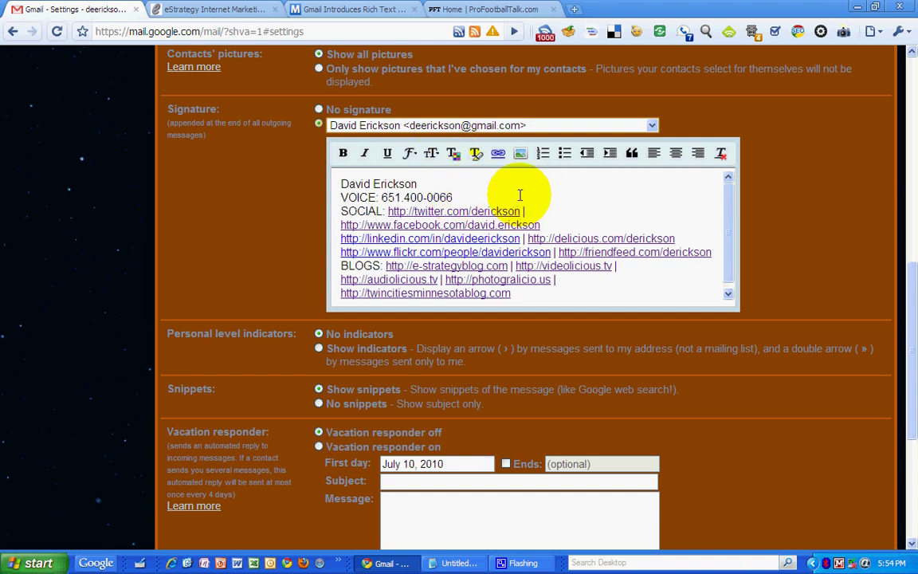
left_click(519, 196)
key("Return")
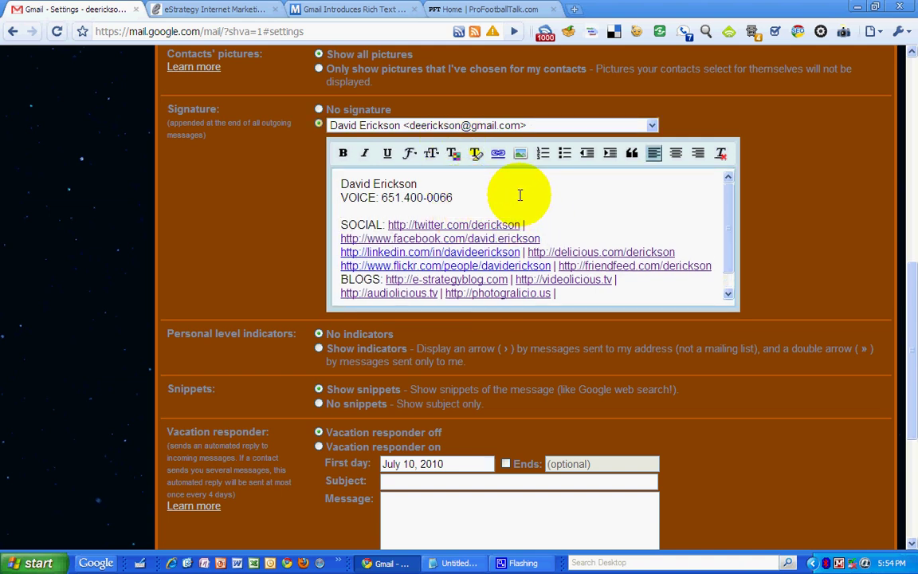
key("Return")
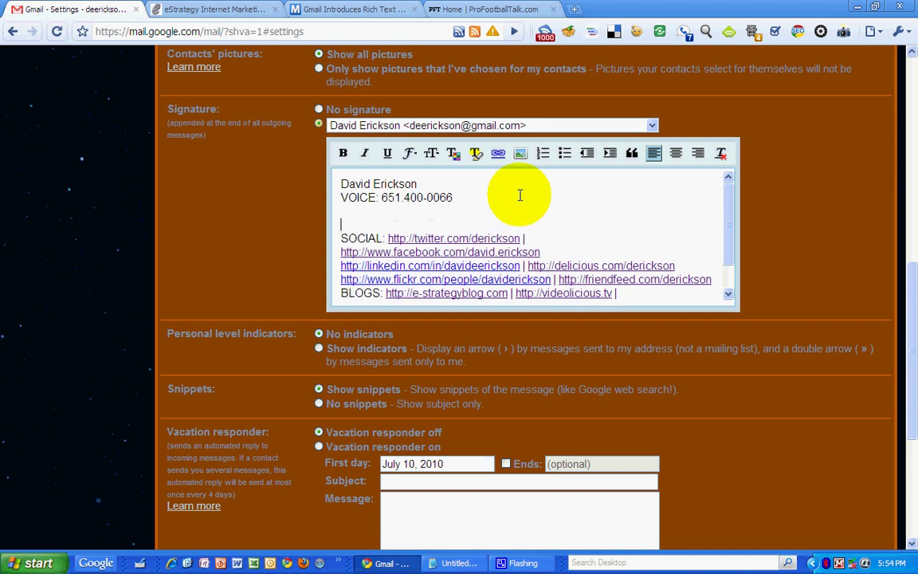
key("Return")
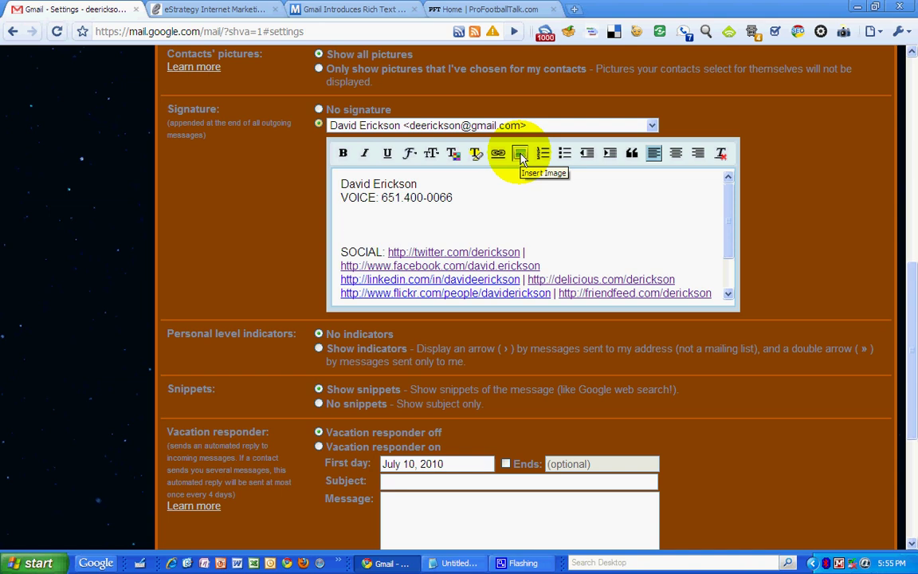
Insert the twitter-logo-50x50.png image into the blank space, using the image URL copied from the Notepad notes.
left_click(520, 154)
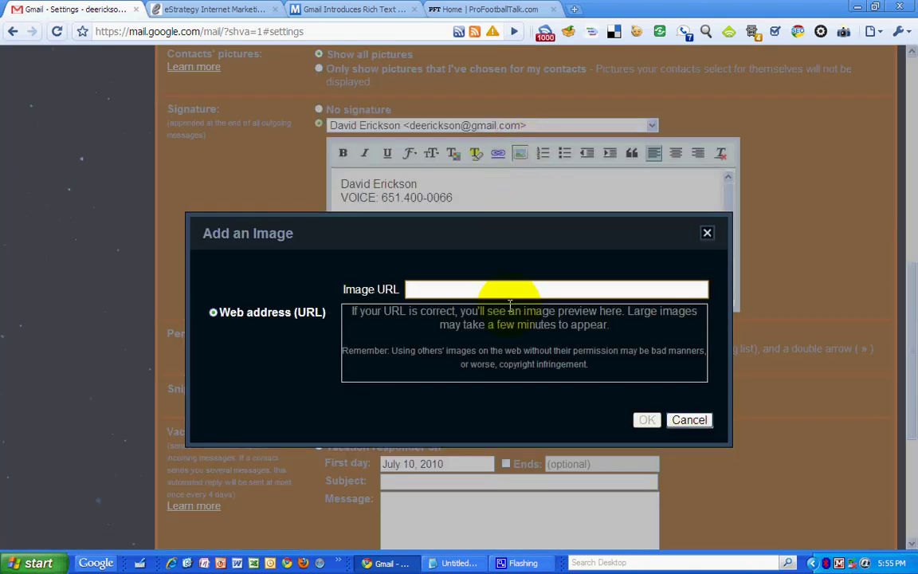
key("alt+Tab")
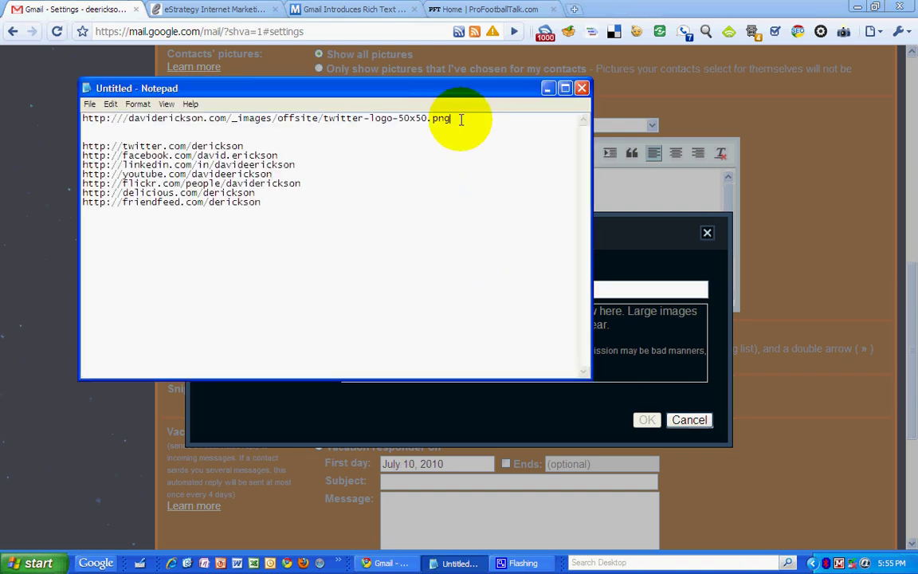
key("shift+Home")
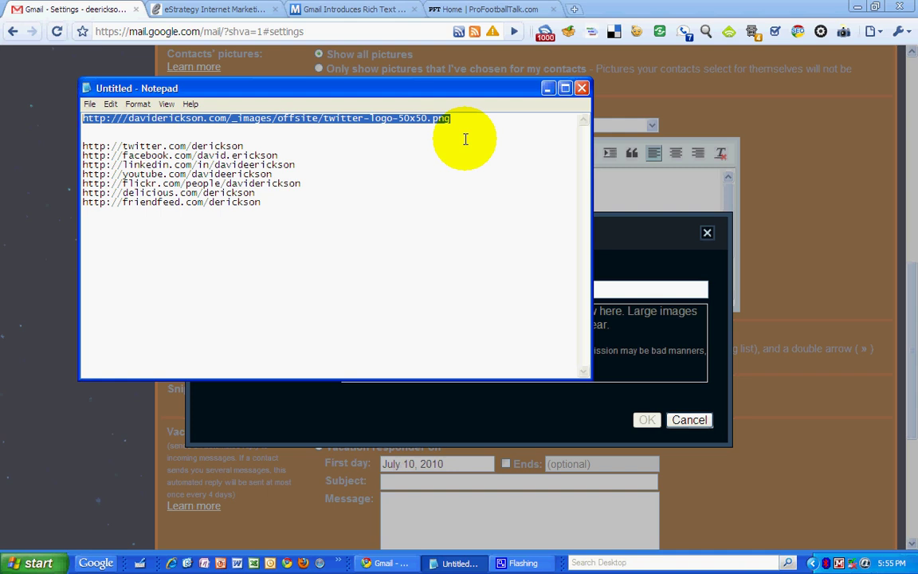
left_click(629, 239)
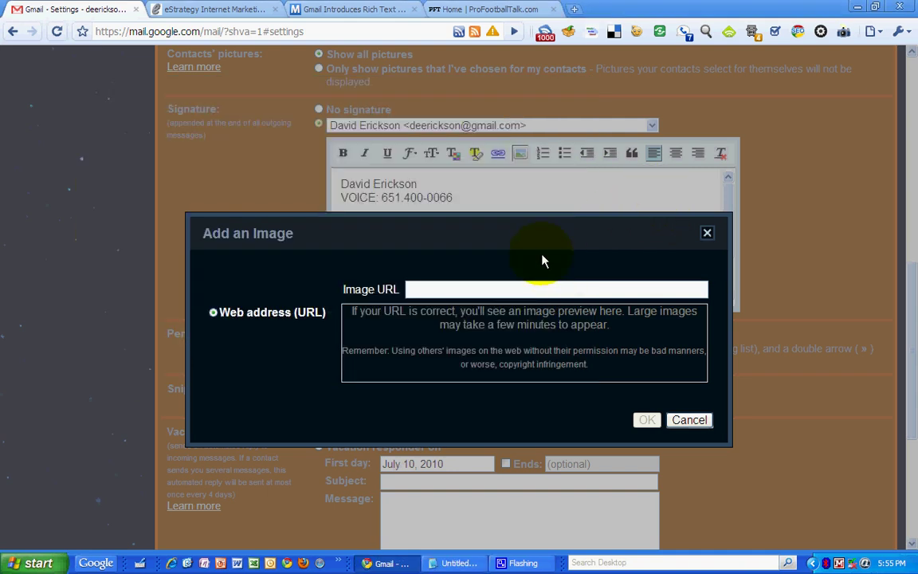
left_click(503, 294)
type("http://daviderickson.com/_images/offsite/twitter-logo-50x50.png")
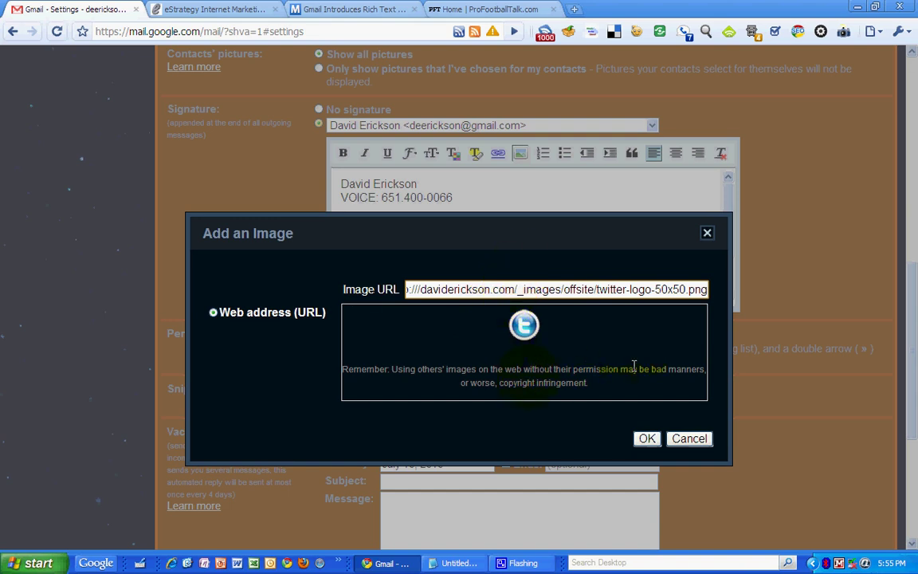
left_click(647, 440)
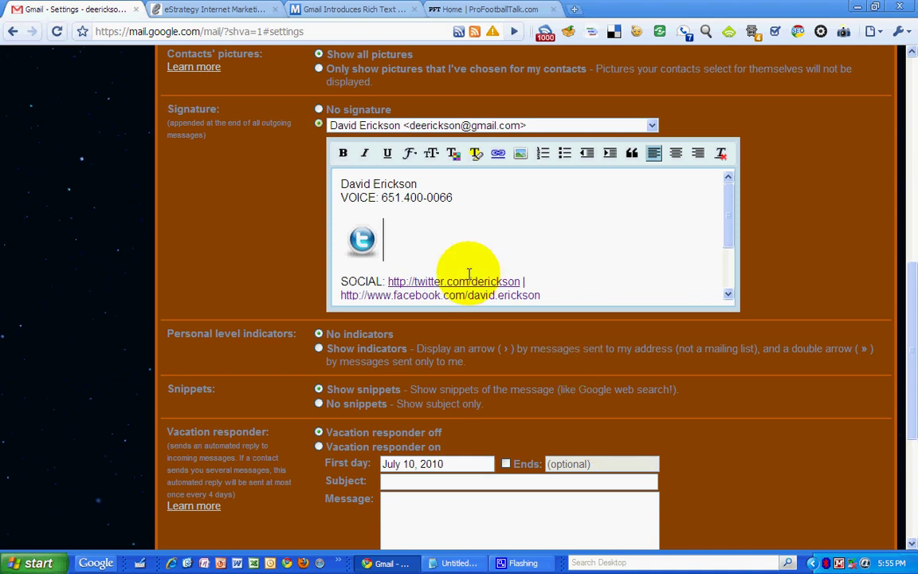
Copy the Twitter profile URL from the SOCIAL line and delete it from the signature.
key("End")
left_click(469, 273)
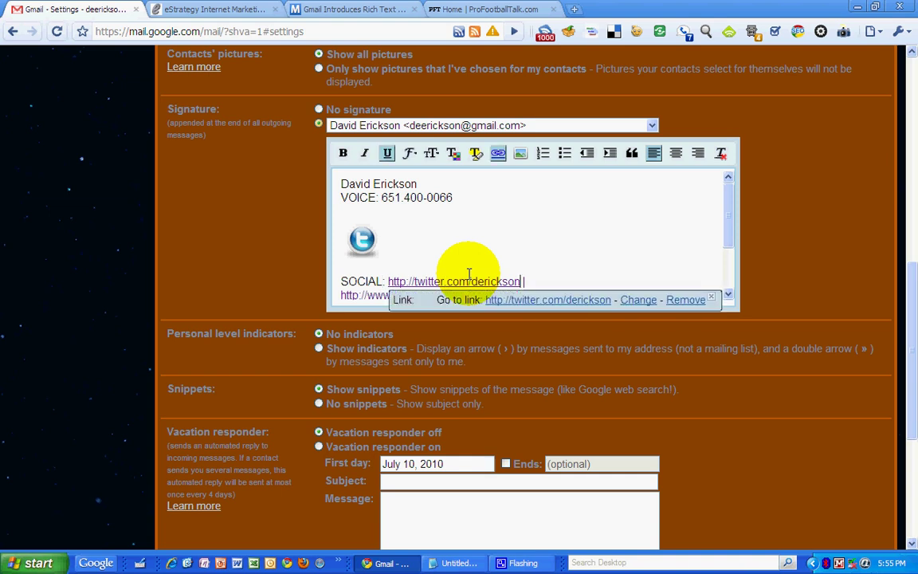
key("shift+Left")
key("shift+Left")
key("shift+Left")
key("shift+Left")
key("shift+Left")
key("shift+Left")
key("shift+Left")
key("shift+Left")
key("shift+Left")
key("shift+Left")
key("shift+Left")
key("shift+Left")
key("shift+Left")
key("shift+Left")
key("shift+Left")
key("shift+Left")
key("shift+Left")
key("shift+Left")
key("shift+Left")
key("shift+Left")
key("ctrl+c")
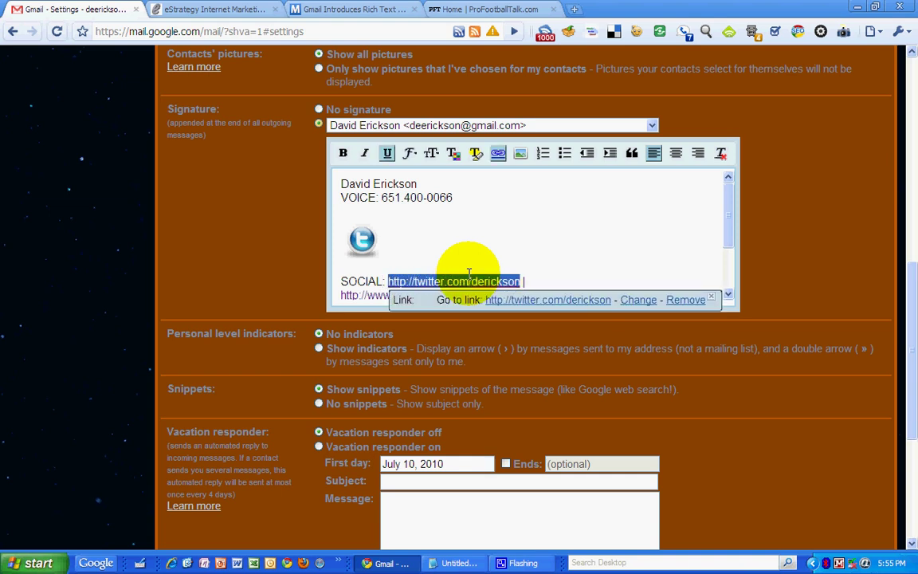
key("BackSpace")
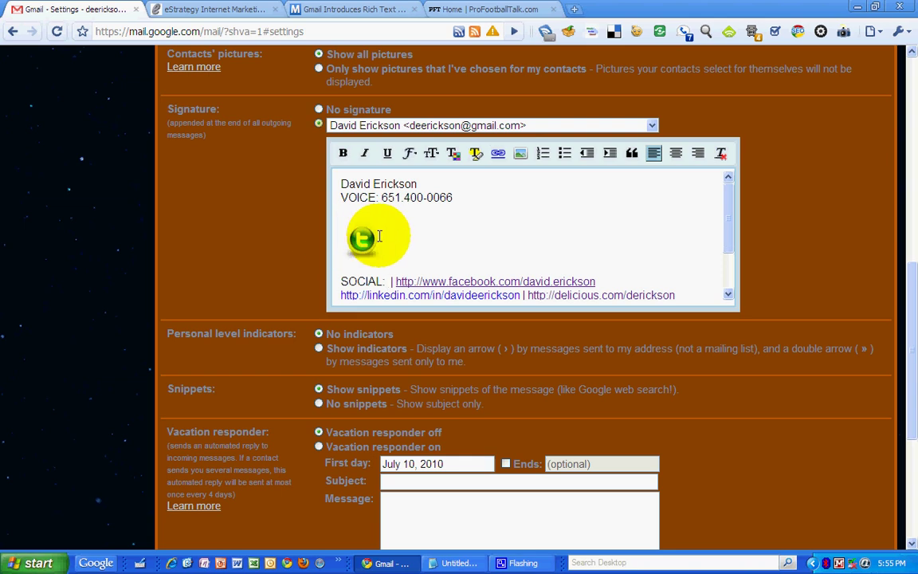
Link the Twitter icon to the copied Twitter profile URL, leaving the display text blank.
left_click(379, 235)
left_click(394, 237)
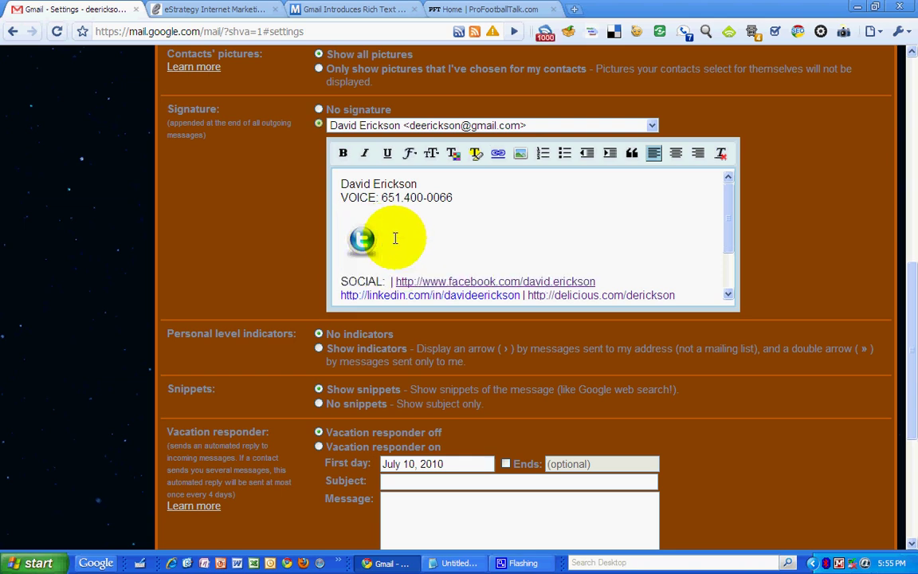
key("shift+Left")
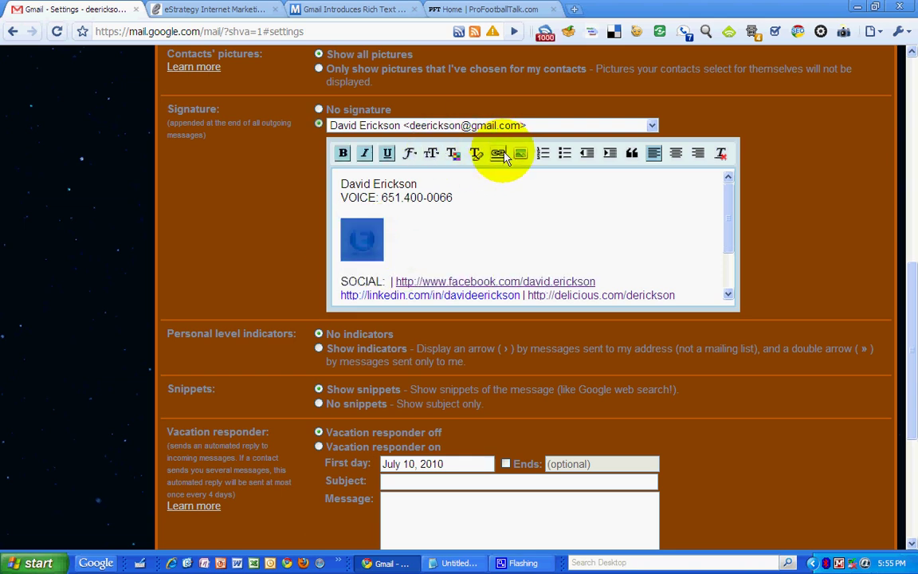
left_click(499, 153)
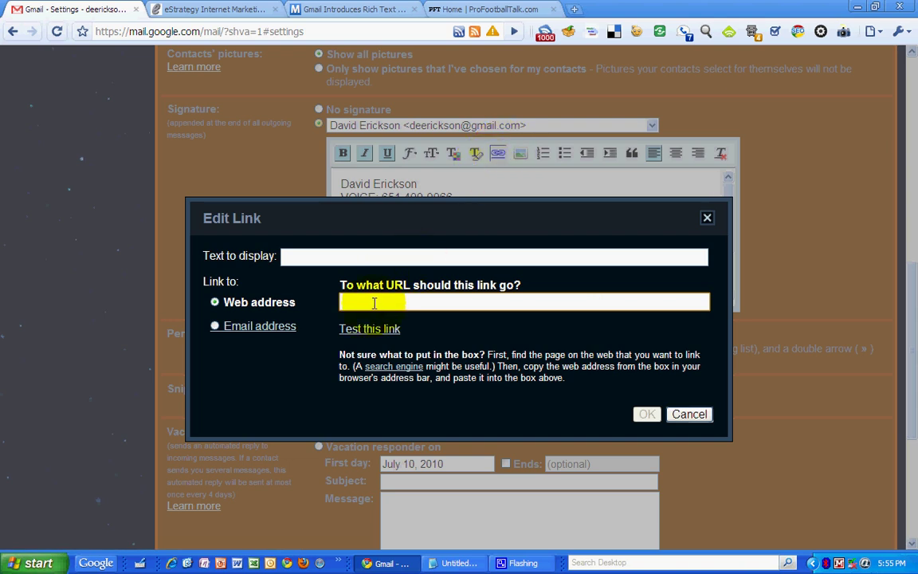
key("ctrl+v")
left_click(297, 255)
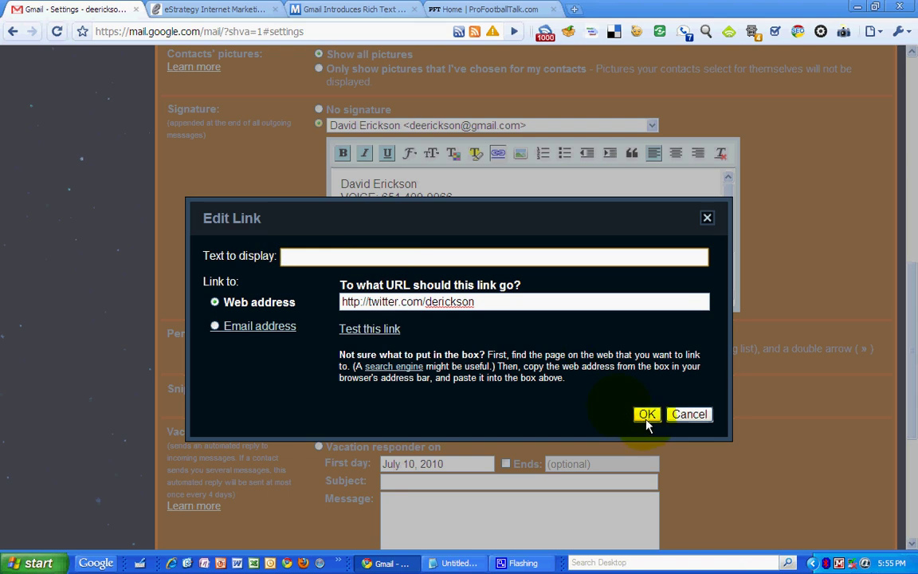
left_click(647, 416)
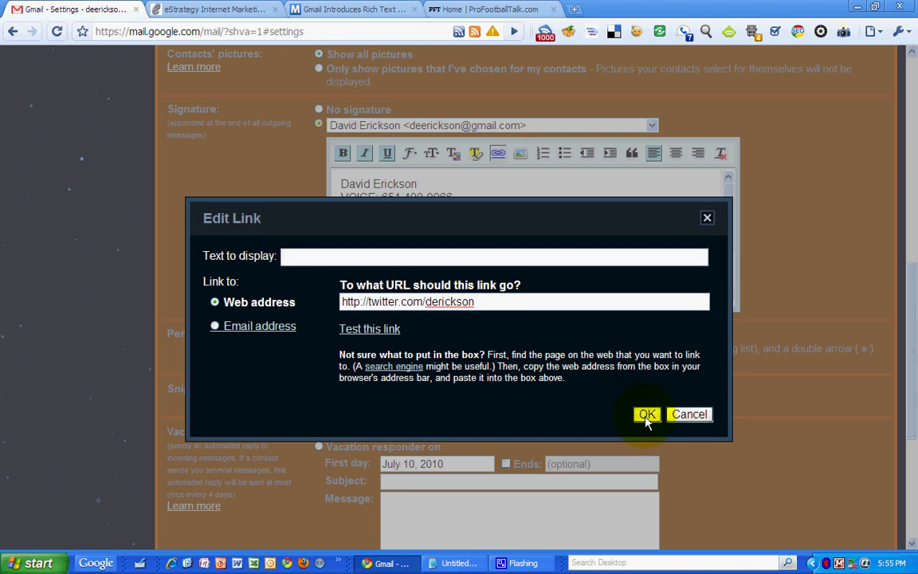
Try to insert the youtube-logo-50x50.png image by adapting the Twitter logo's URL, and delete the misplaced icon above the VOICE line.
left_click(518, 153)
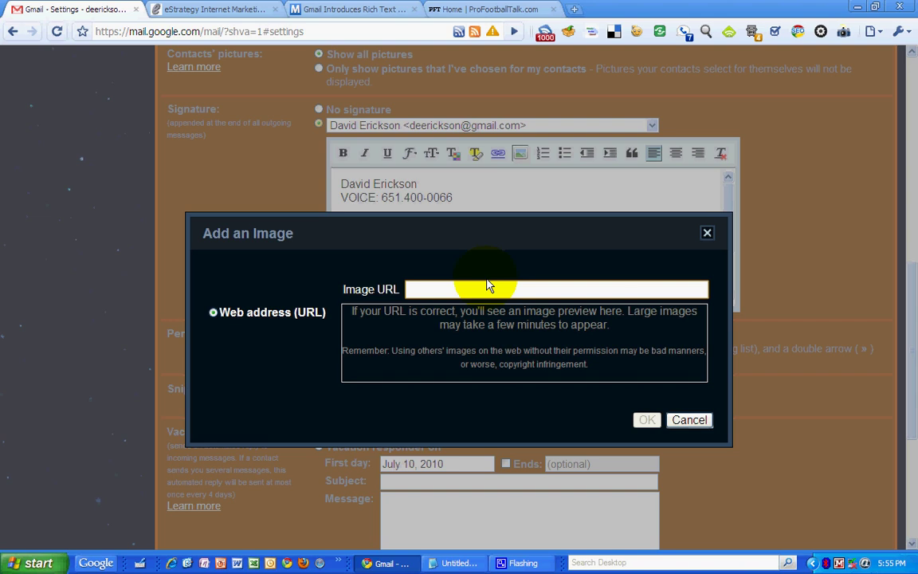
key("alt+Tab")
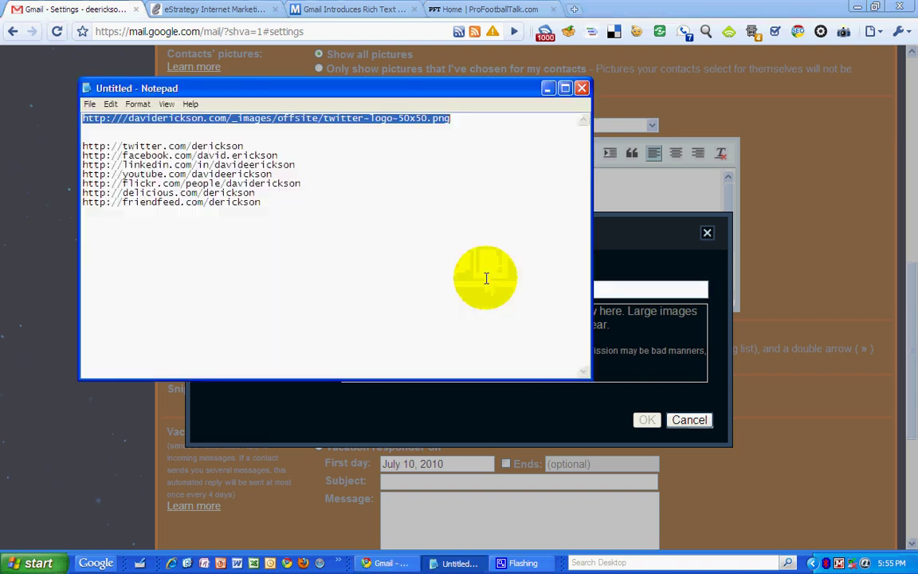
left_click(638, 243)
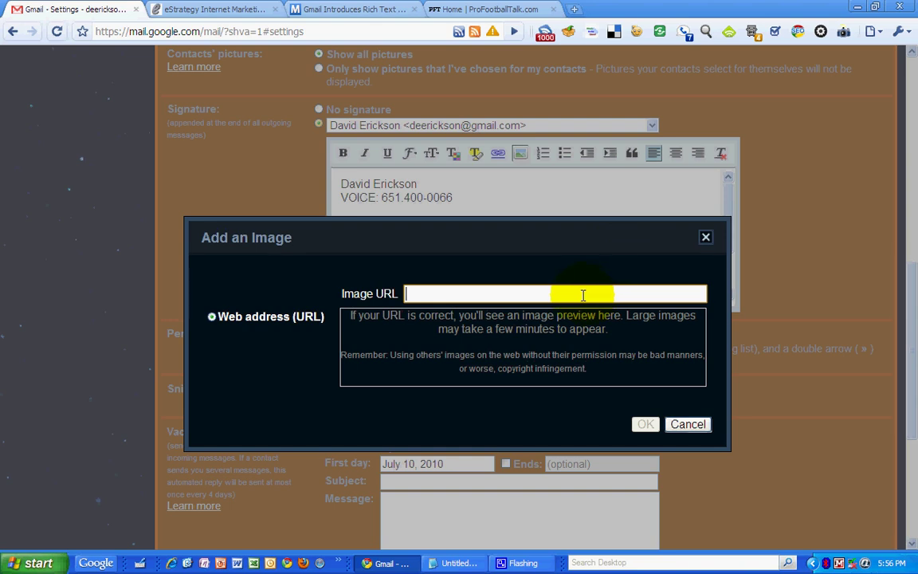
type("http://daviderickson.com/_images/offsite/twitter-logo-50x50.png")
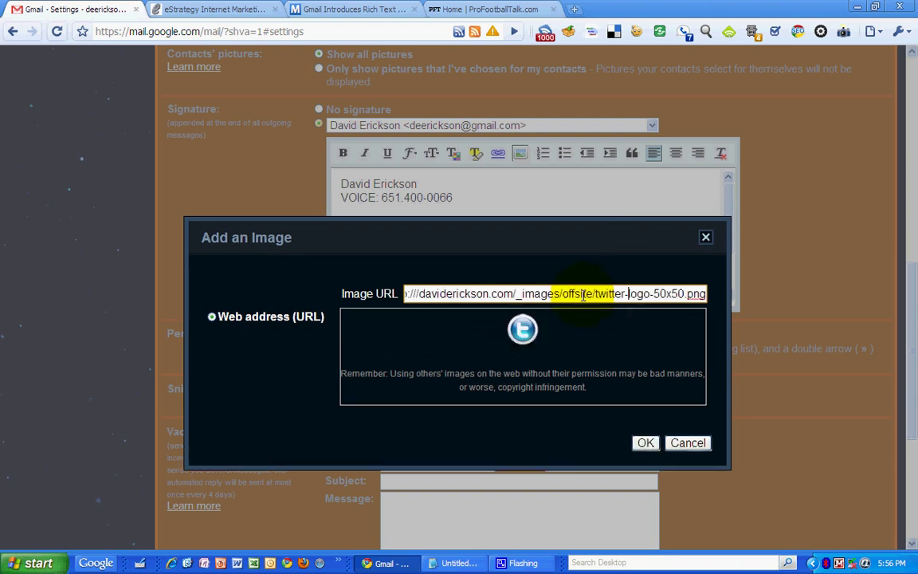
key("ctrl+shift+Left")
type("youtub")
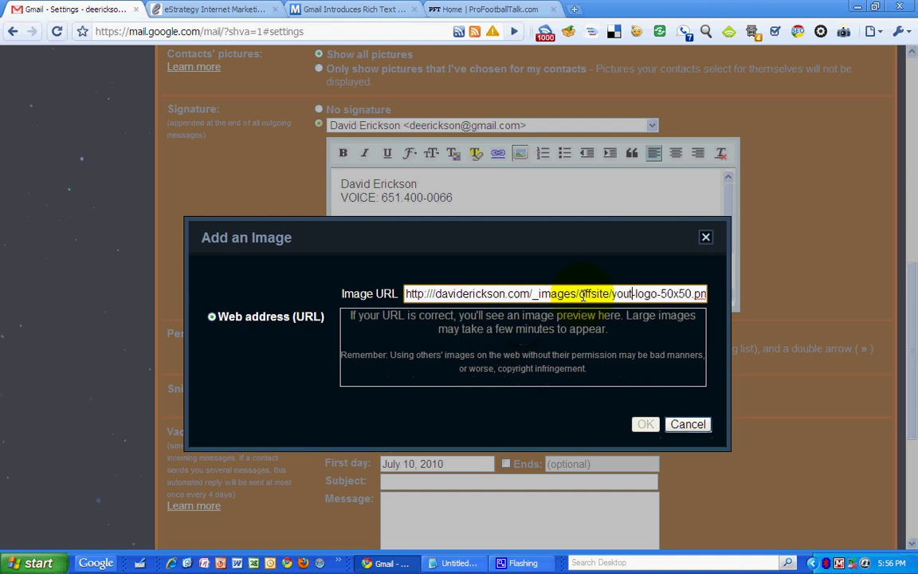
type("e")
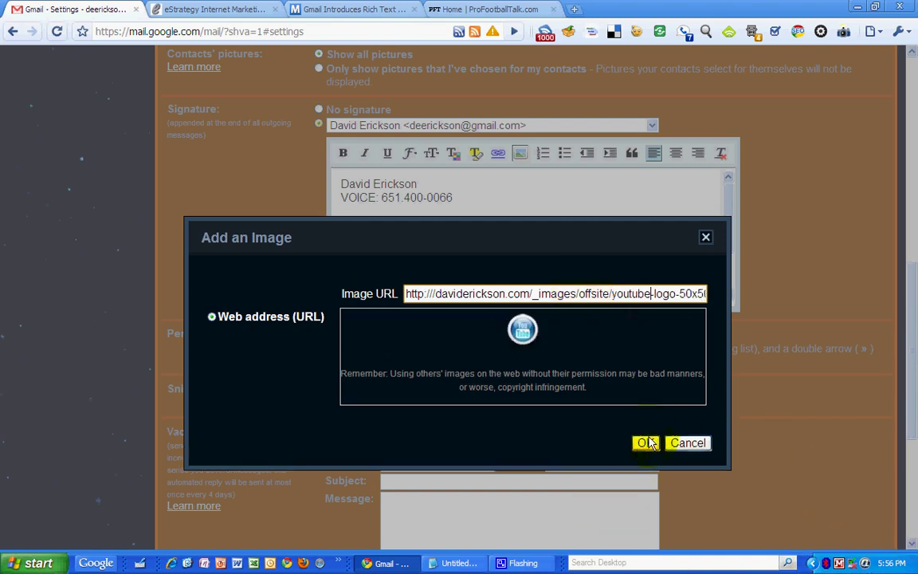
left_click(643, 442)
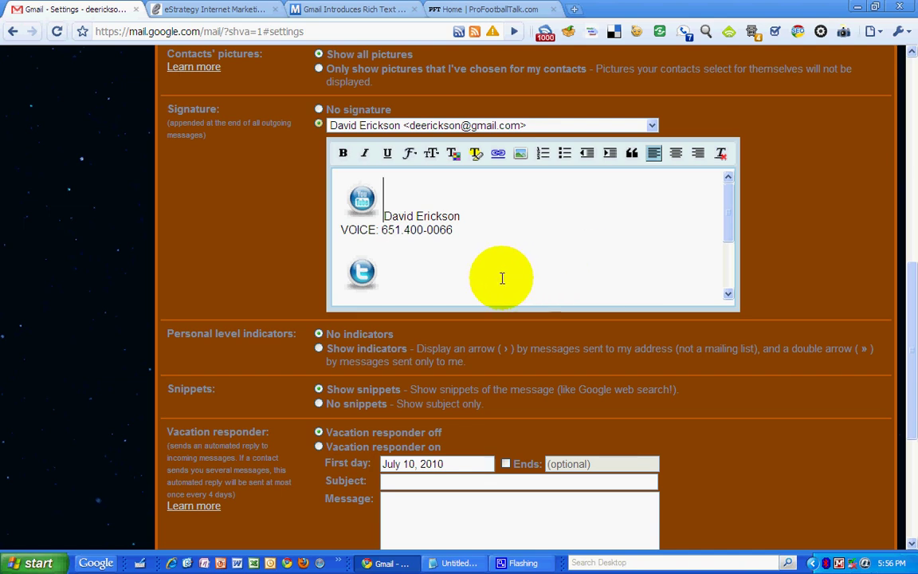
key("shift+Left")
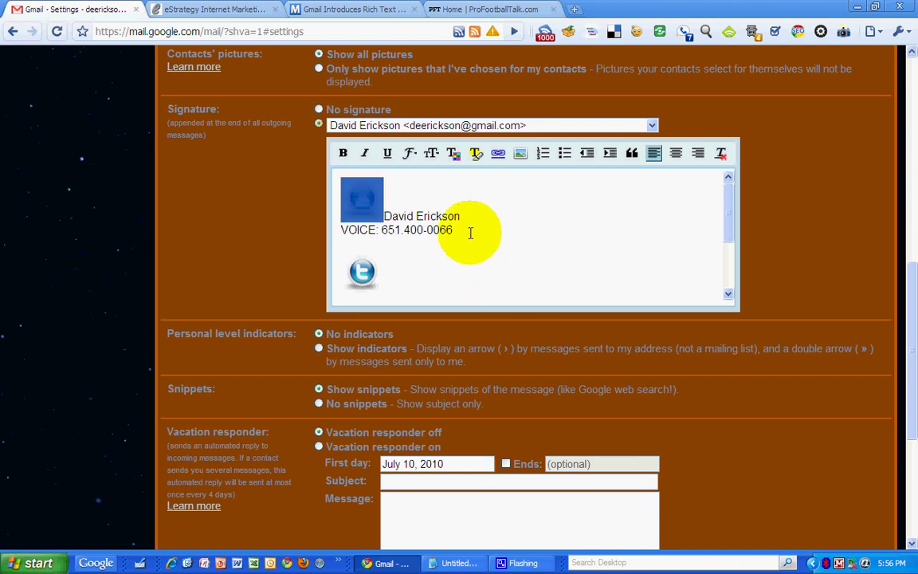
key("Delete")
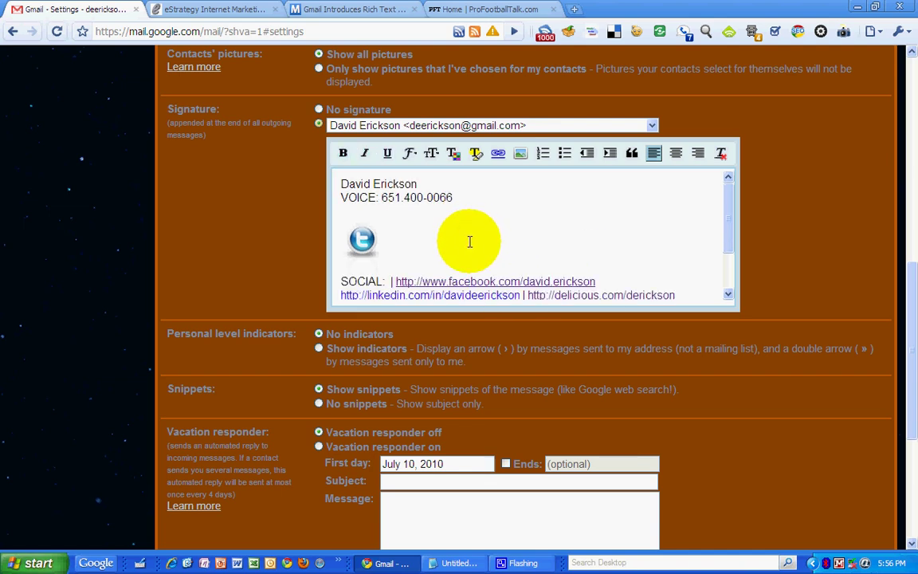
Paste the YouTube icon directly after the Twitter icon in the signature and select it.
left_click(470, 242)
key("ctrl+v")
key("shift+Left")
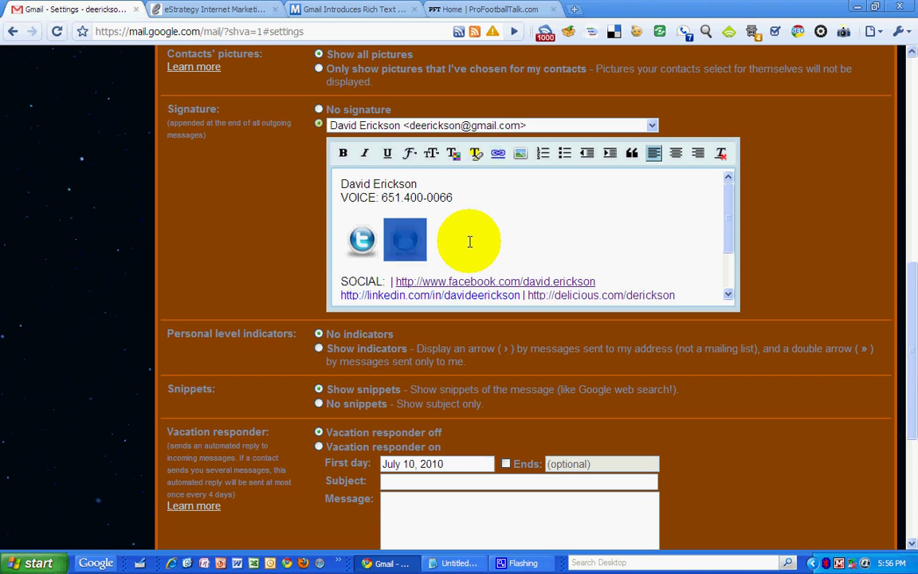
Switch to Notepad and cut the YouTube profile URL from the list of social links.
key("alt+Tab")
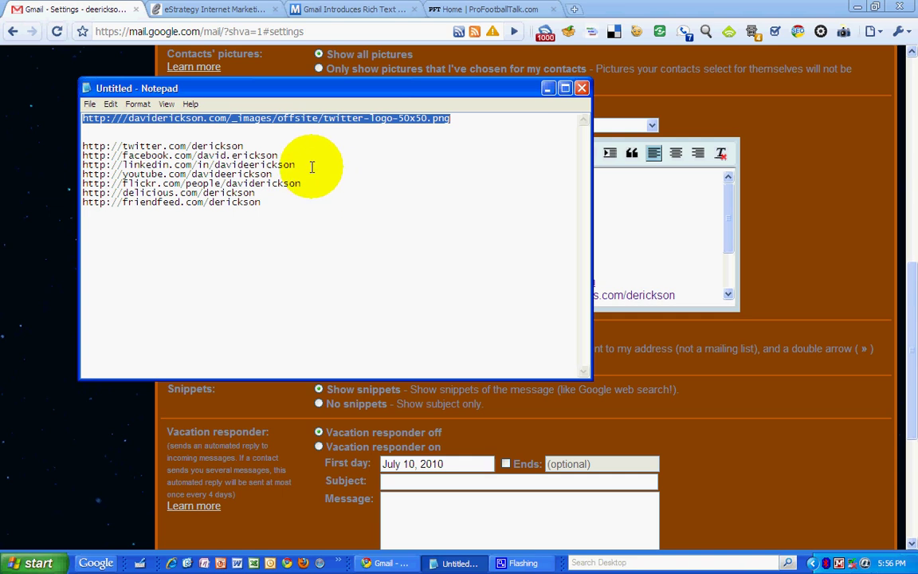
left_click(309, 166)
left_click(290, 175)
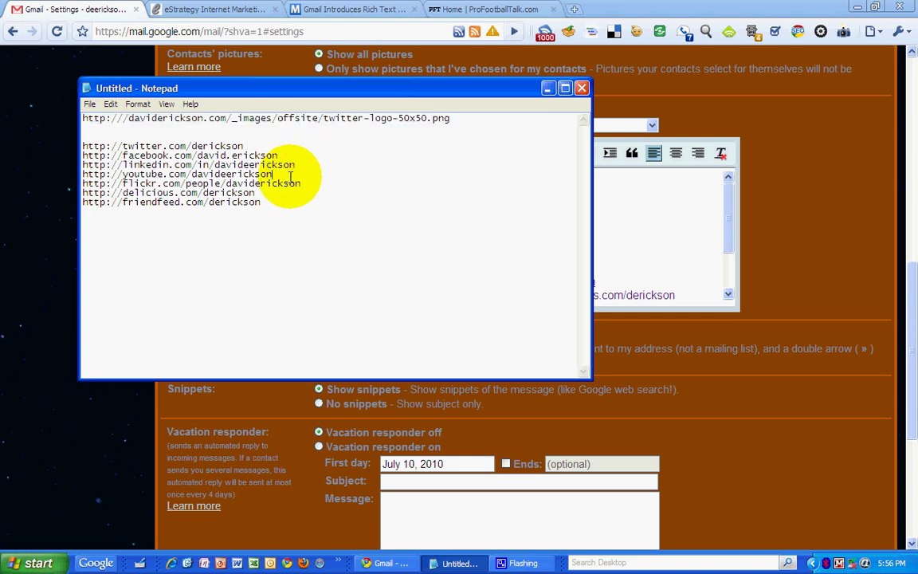
key("shift+Home")
key("ctrl+x")
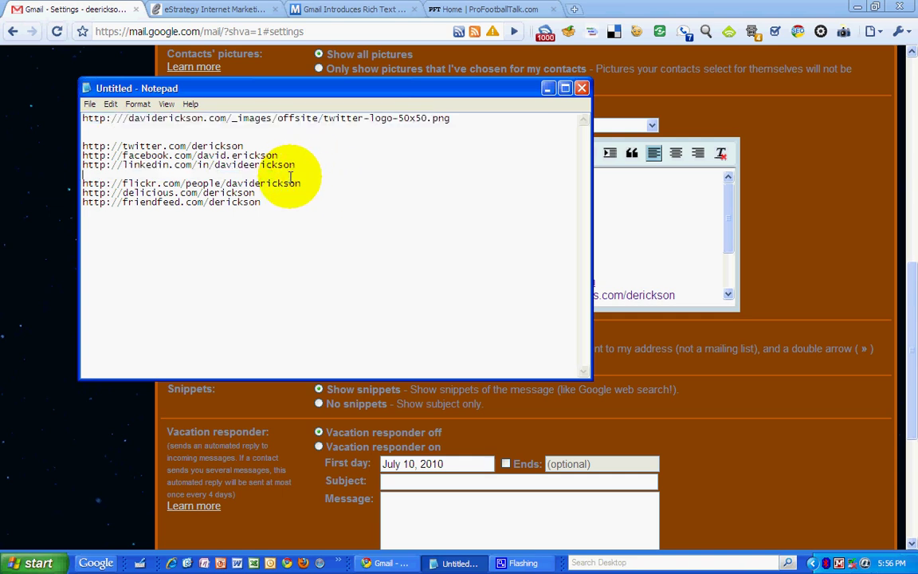
Return to the Gmail signature and link the YouTube icon to the cut YouTube profile URL, leaving the display text blank.
key("alt+Tab")
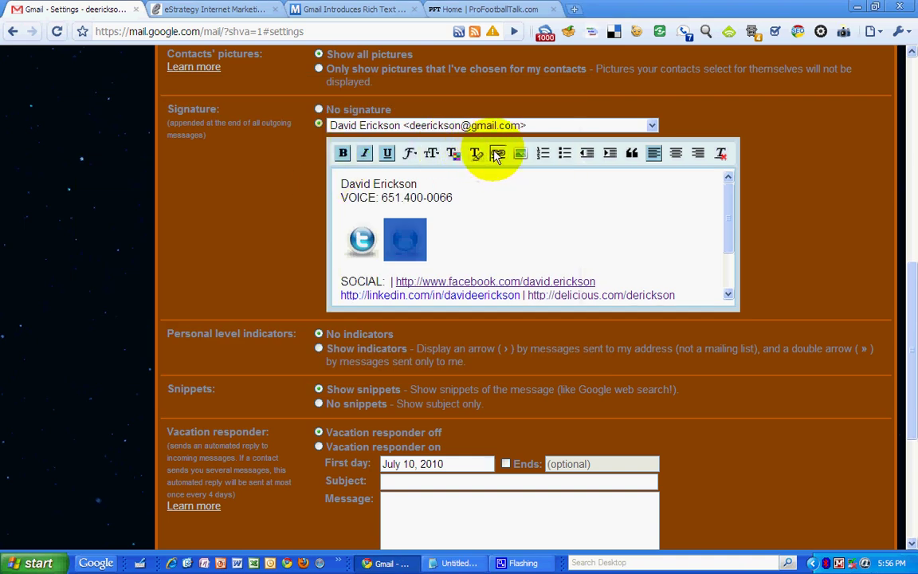
left_click(497, 152)
left_click(478, 303)
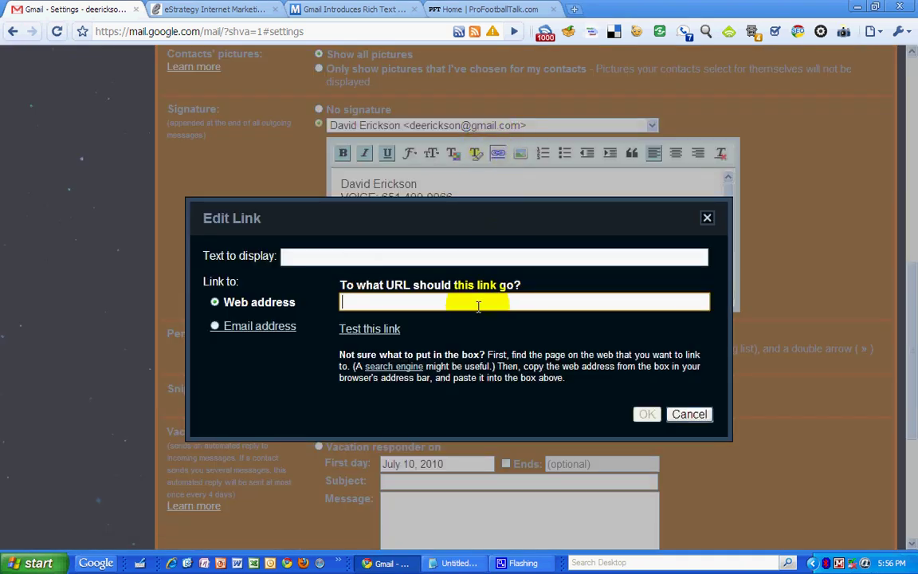
key("ctrl+v")
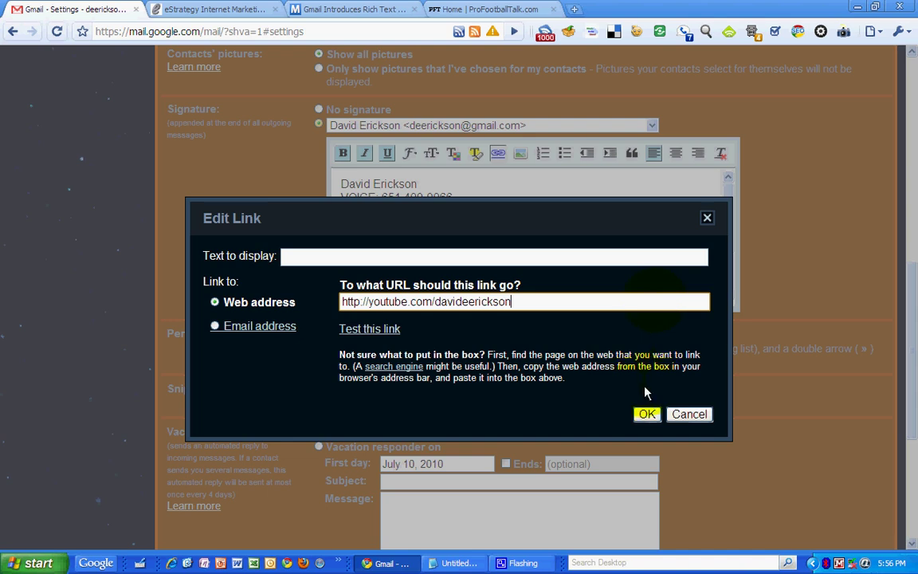
left_click(647, 414)
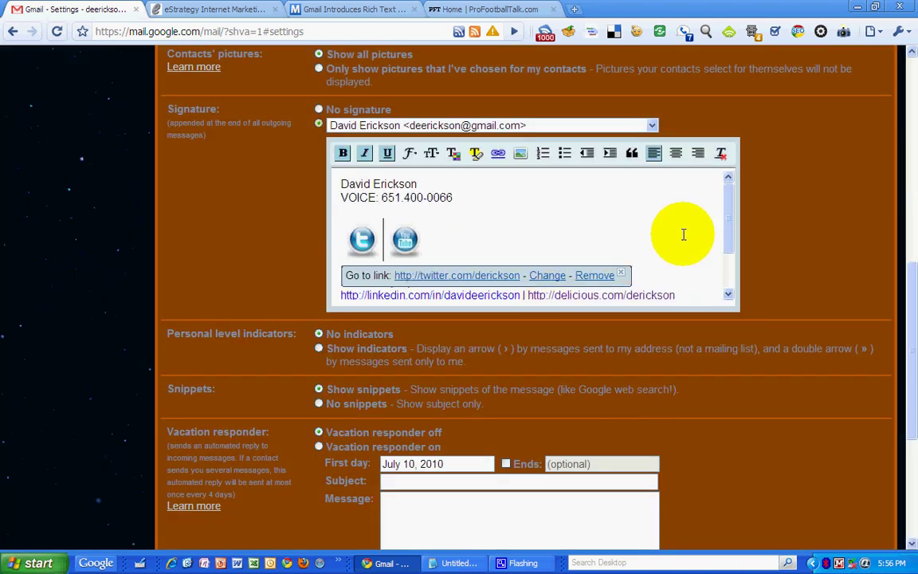
Delete the whole SOCIAL paragraph with its remaining plain profile URLs from the signature.
left_click_drag(728, 215, 728, 225)
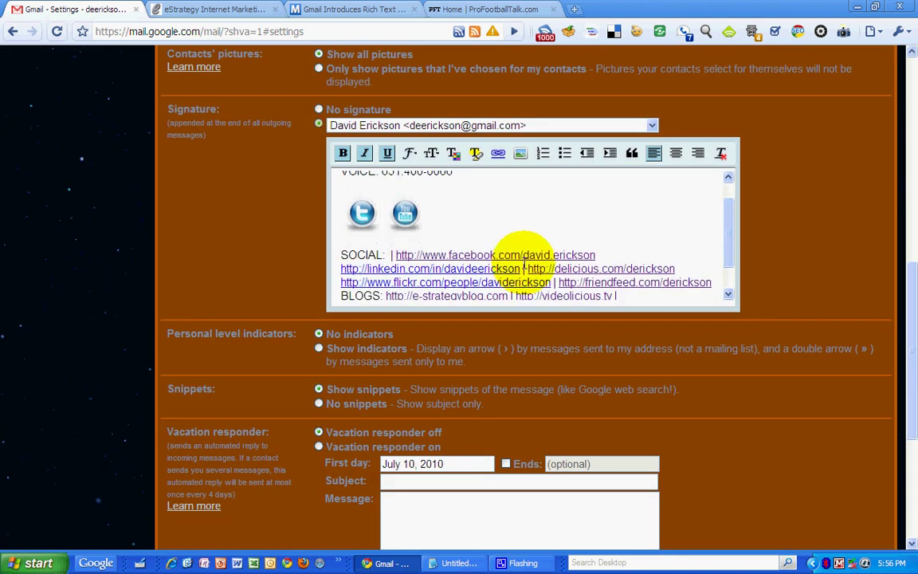
left_click(406, 283)
triple_click(408, 282)
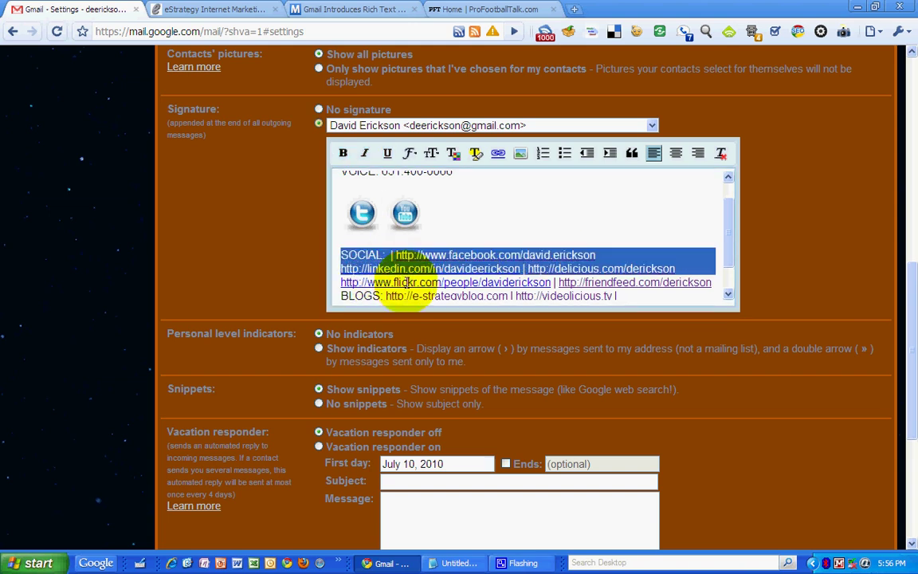
key("BackSpace")
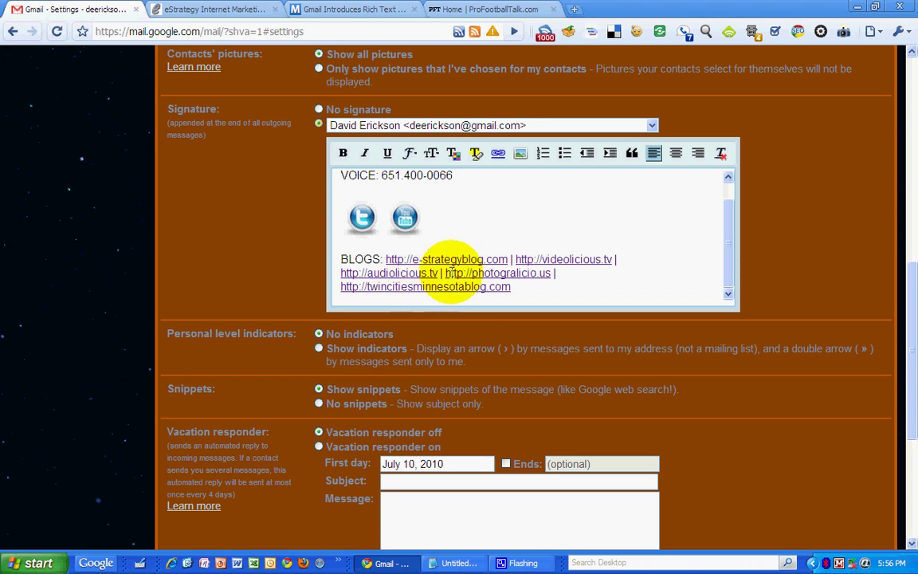
Save the changed signature settings.
scroll(475, 199, "up", 2)
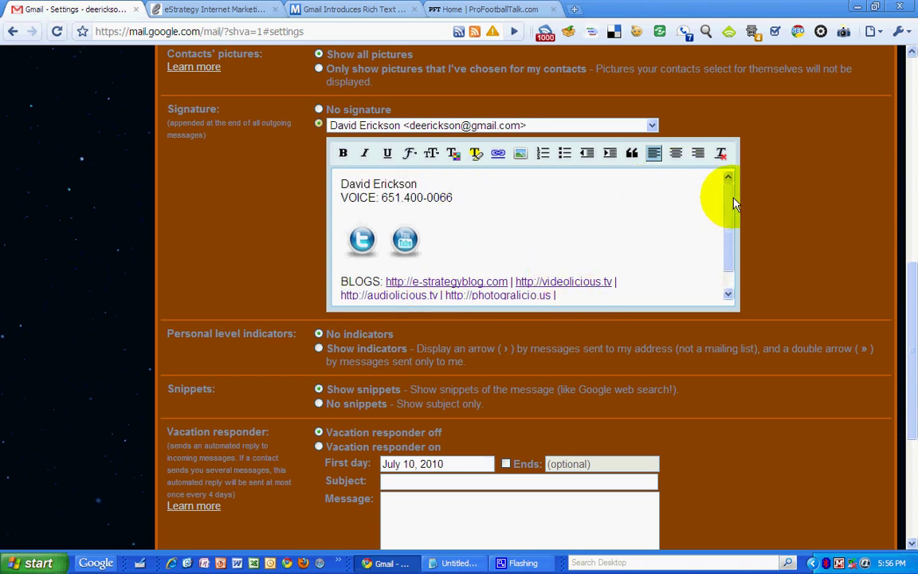
scroll(778, 213, "down", 3)
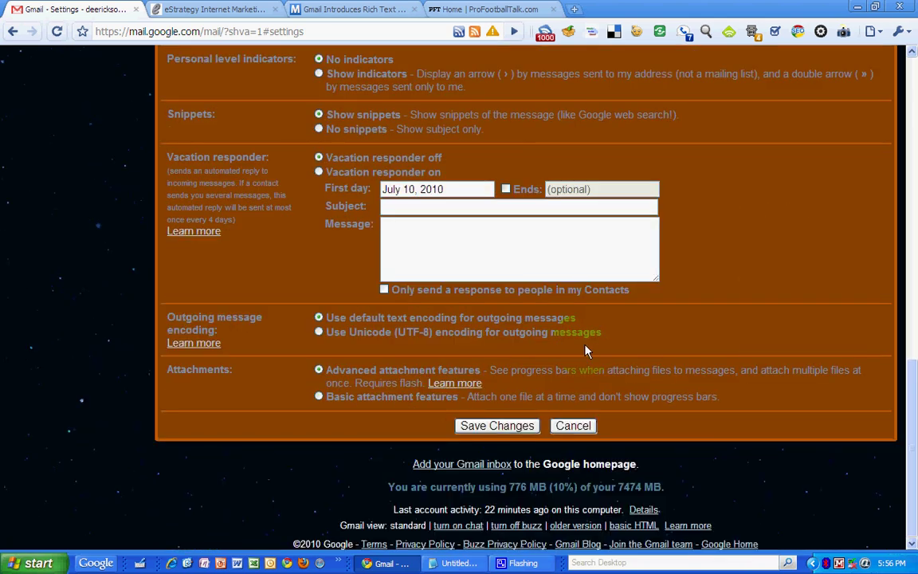
left_click(502, 429)
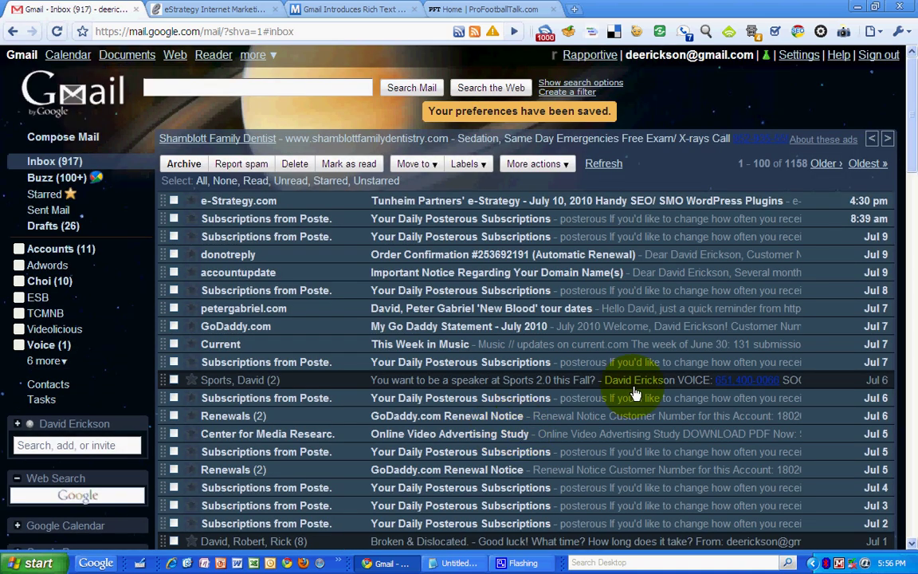
Compose a new message addressed to the account's own Gmail address with the subject Test.
left_click(63, 137)
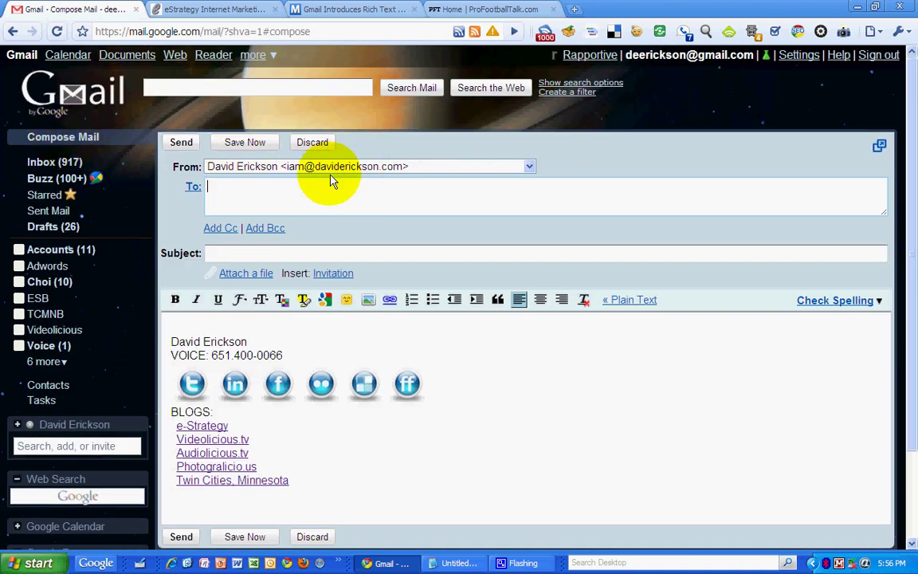
type("dee")
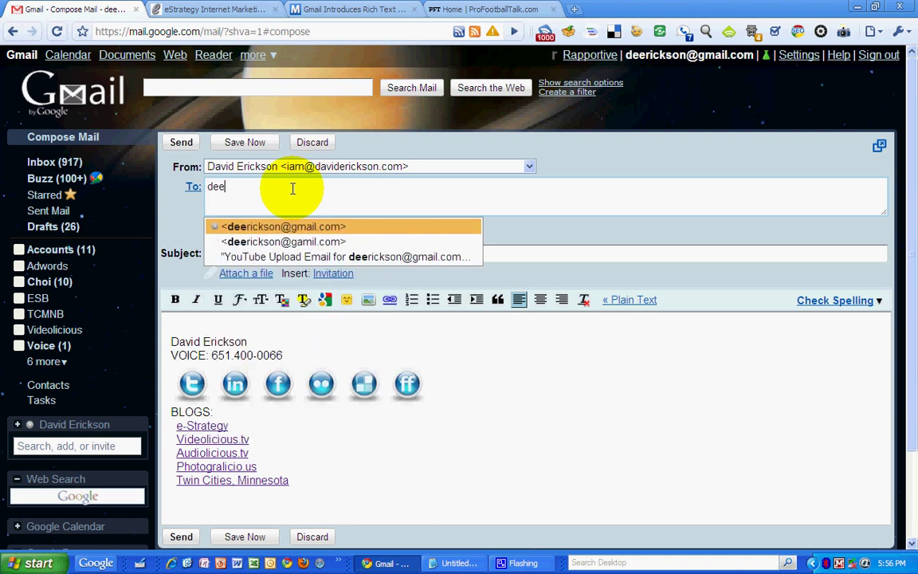
left_click(283, 229)
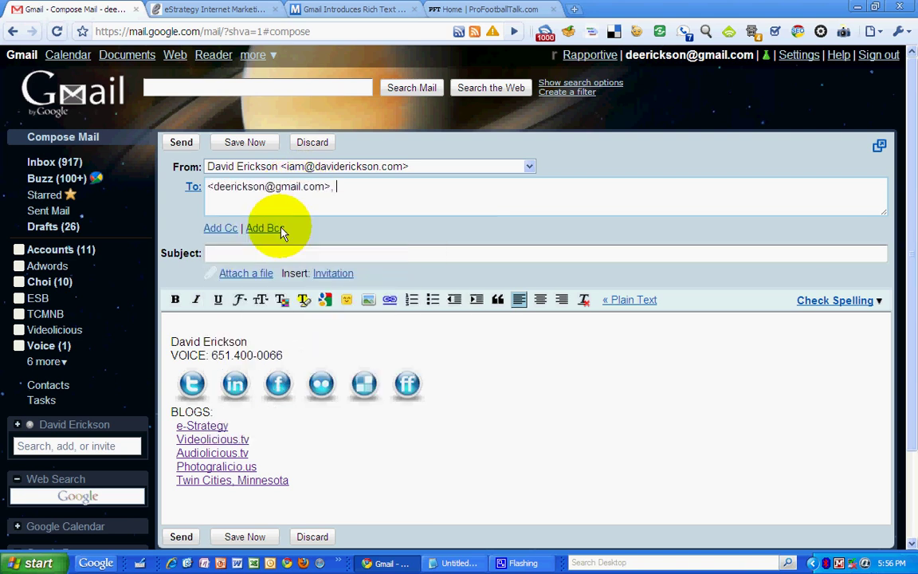
left_click(252, 255)
type("Test")
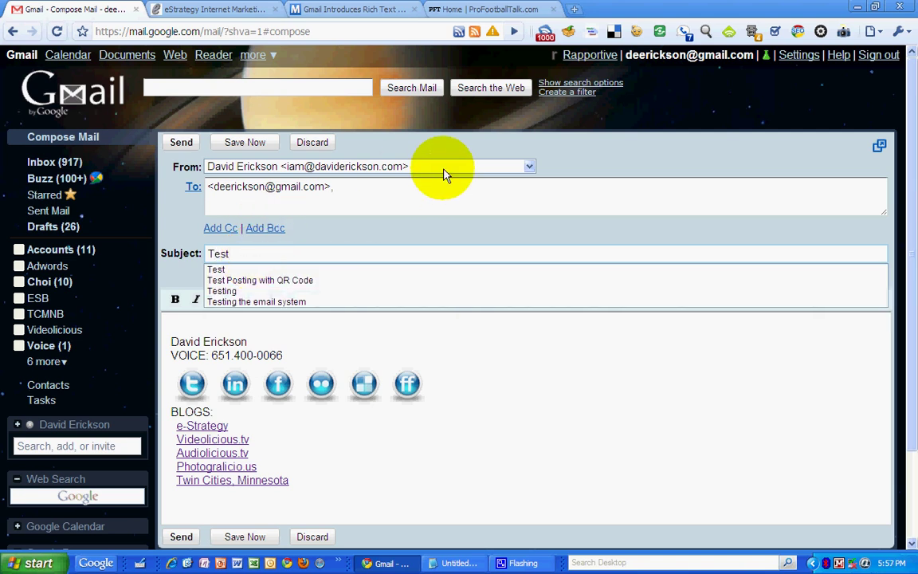
Set the sender to the Gmail address that uses the new icon signature and send the test message.
left_click(403, 166)
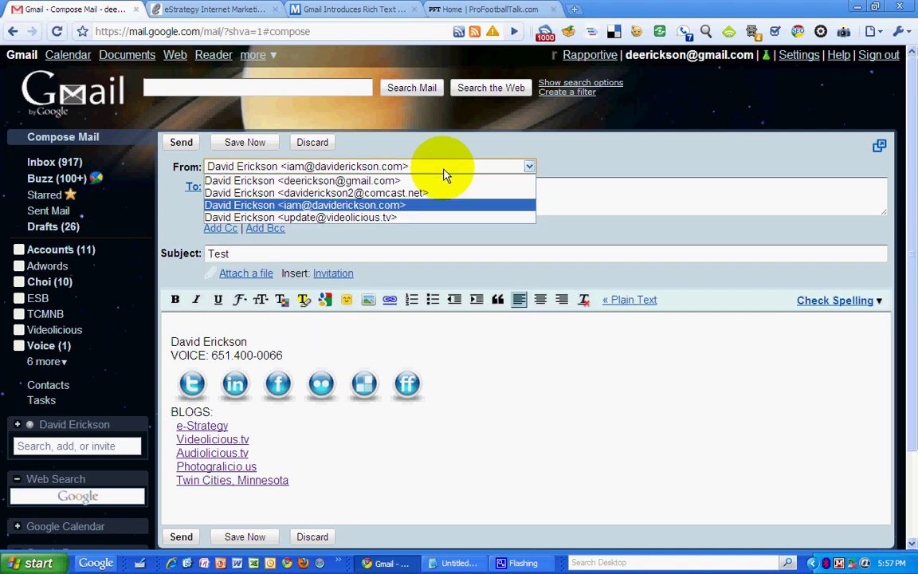
left_click(363, 180)
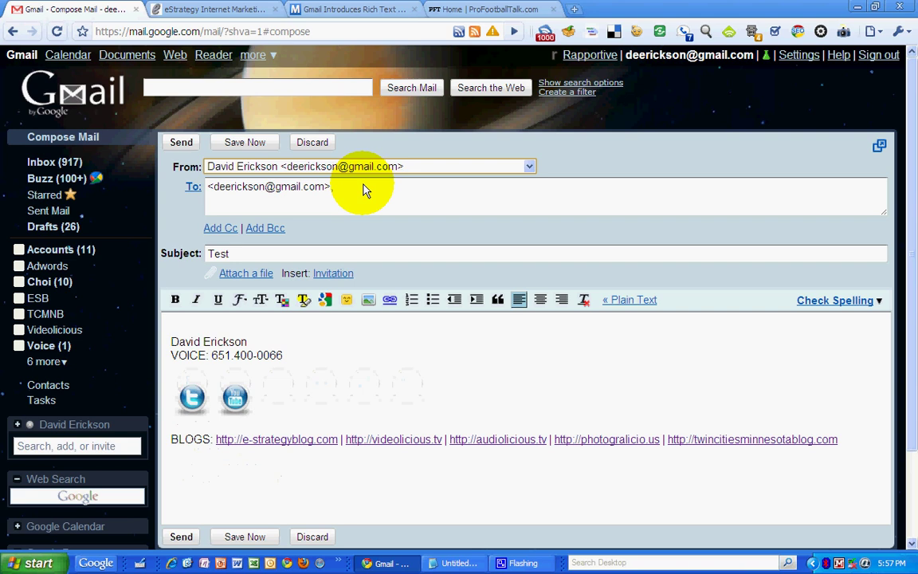
left_click(283, 393)
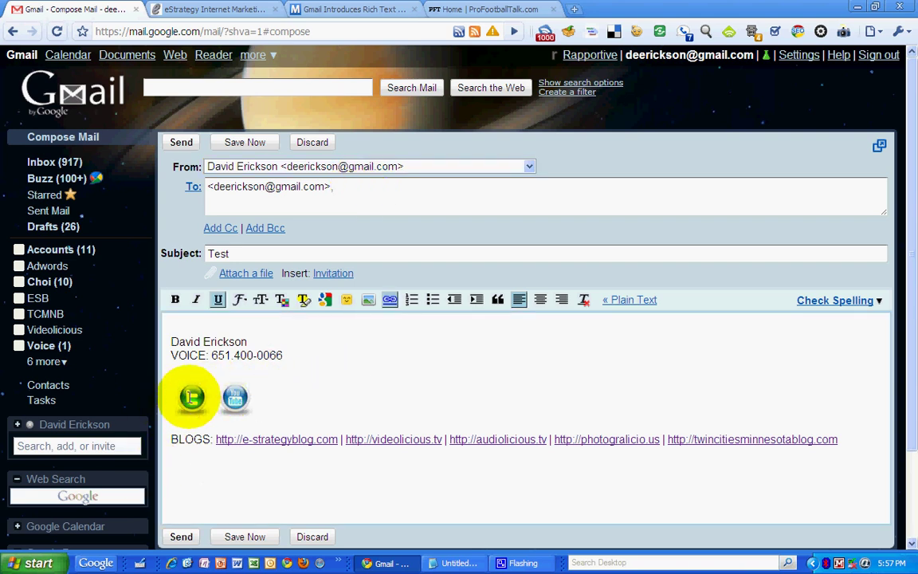
left_click(182, 144)
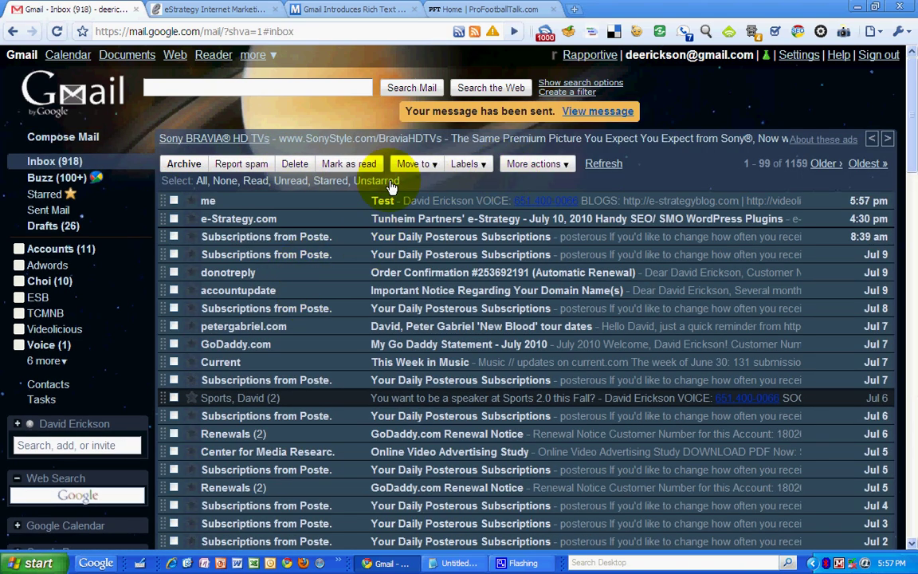
Open the received Test message and check the YouTube icon's link, closing the YouTube page after viewing it.
left_click(383, 200)
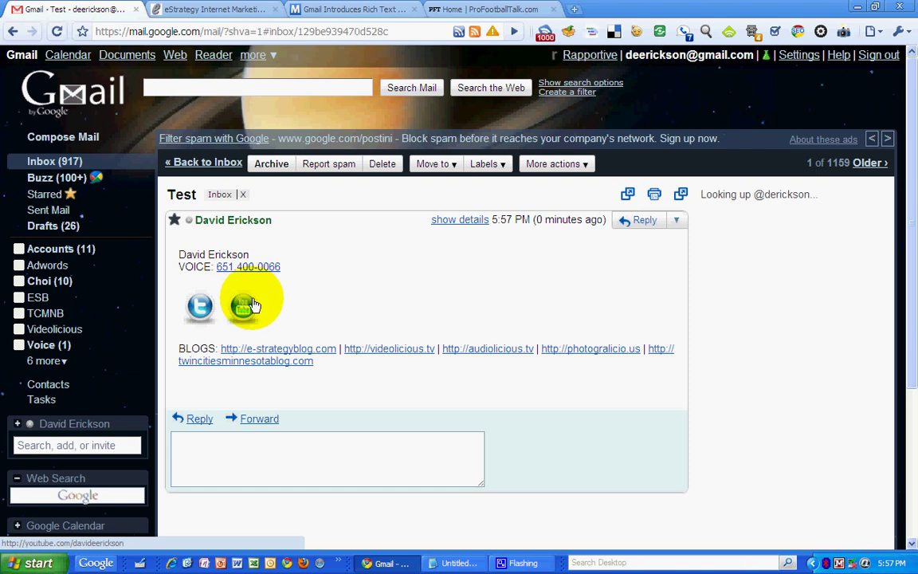
left_click(244, 307)
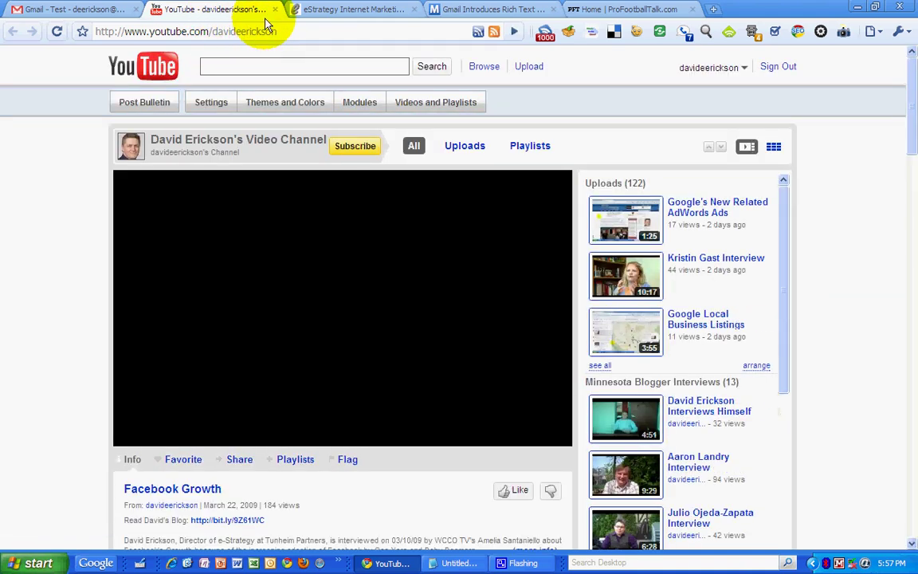
left_click(274, 8)
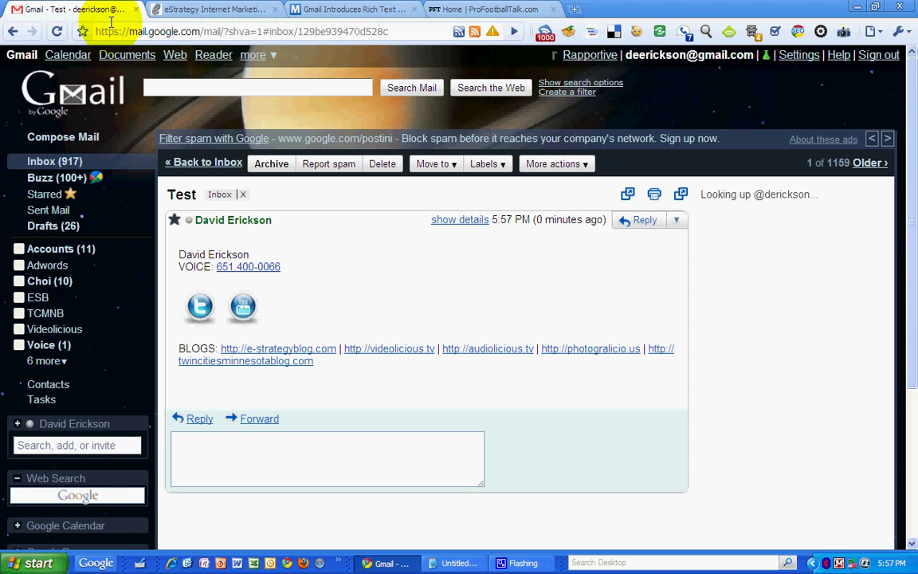
Switch to the eStrategy Internet Marketing Blog page and follow its news feed link.
left_click(203, 9)
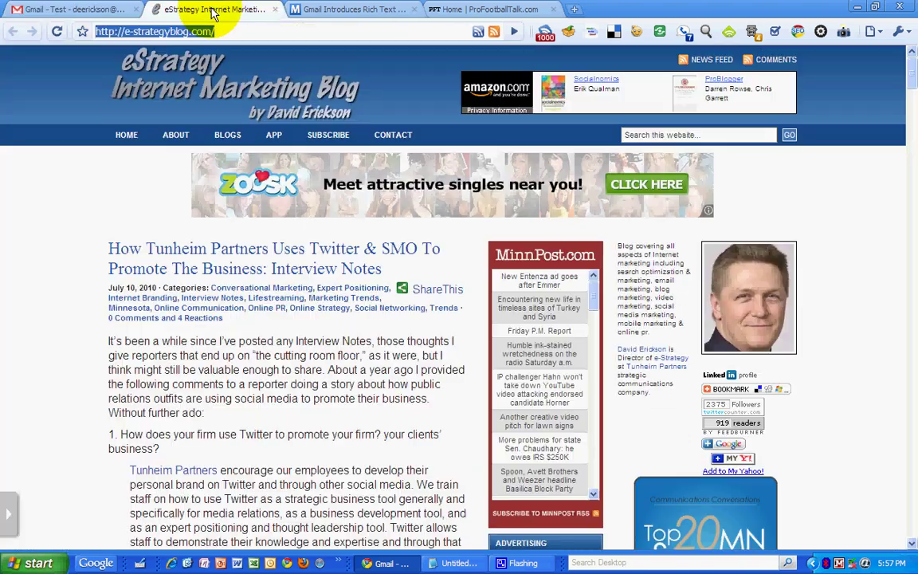
left_click(51, 303)
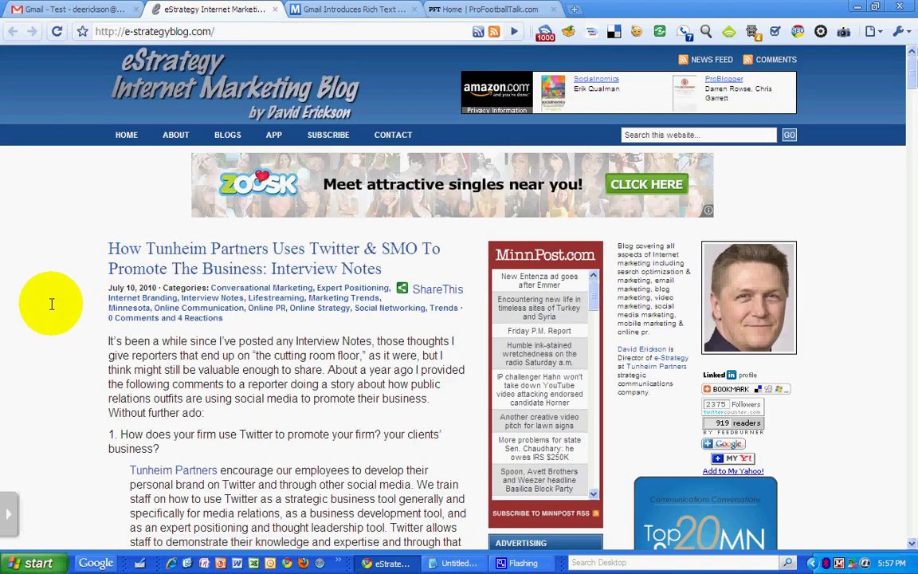
left_click(132, 32)
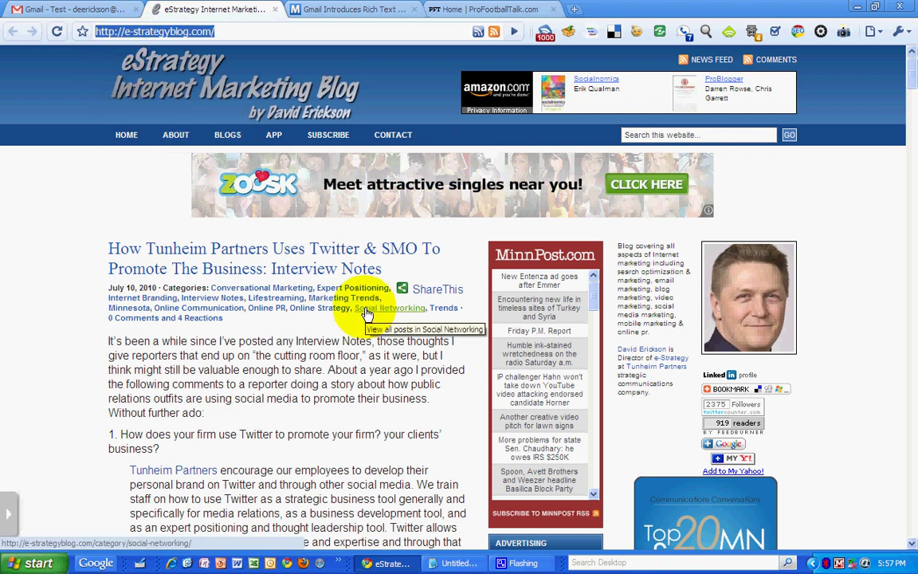
left_click(712, 64)
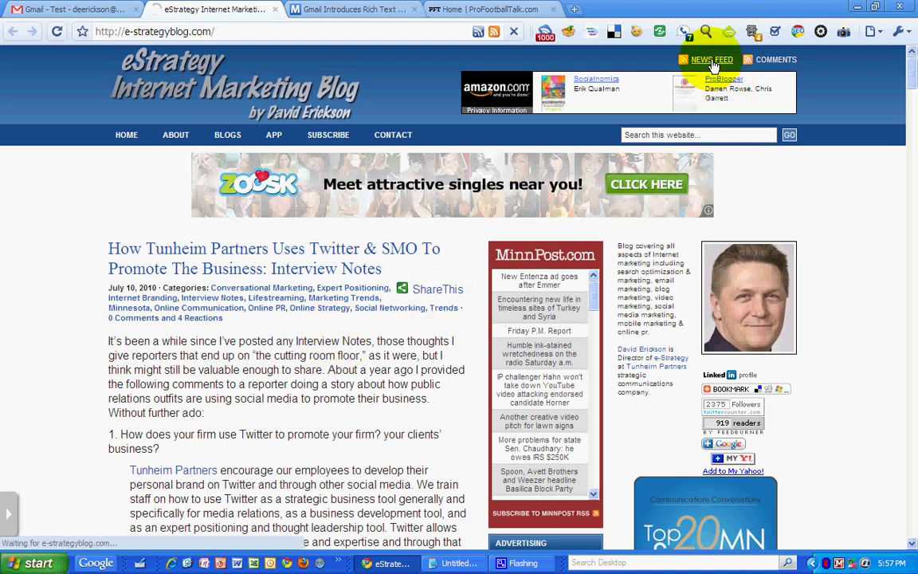